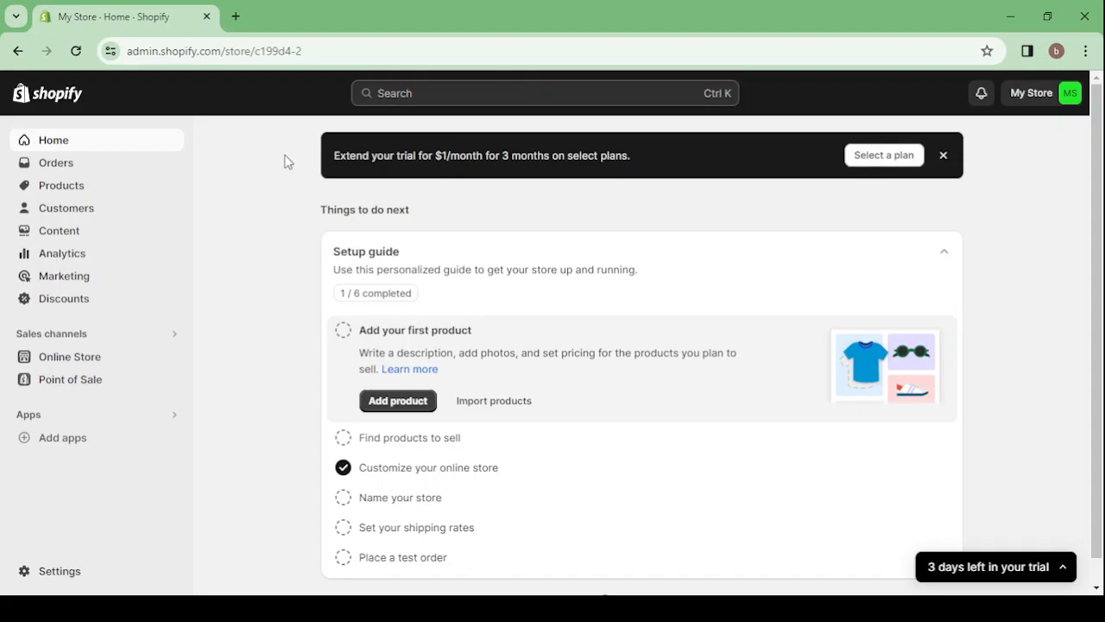
Search the web for Shopify in a new browser tab, view the official Shopify home page and close that tab
left_click(236, 19)
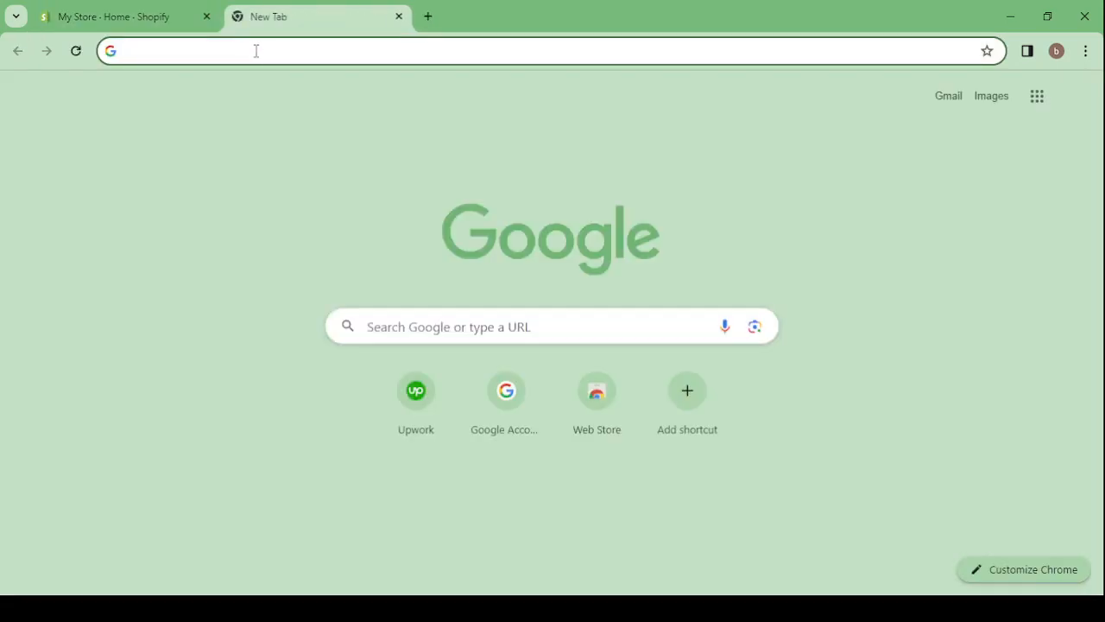
left_click(256, 51)
left_click(264, 85)
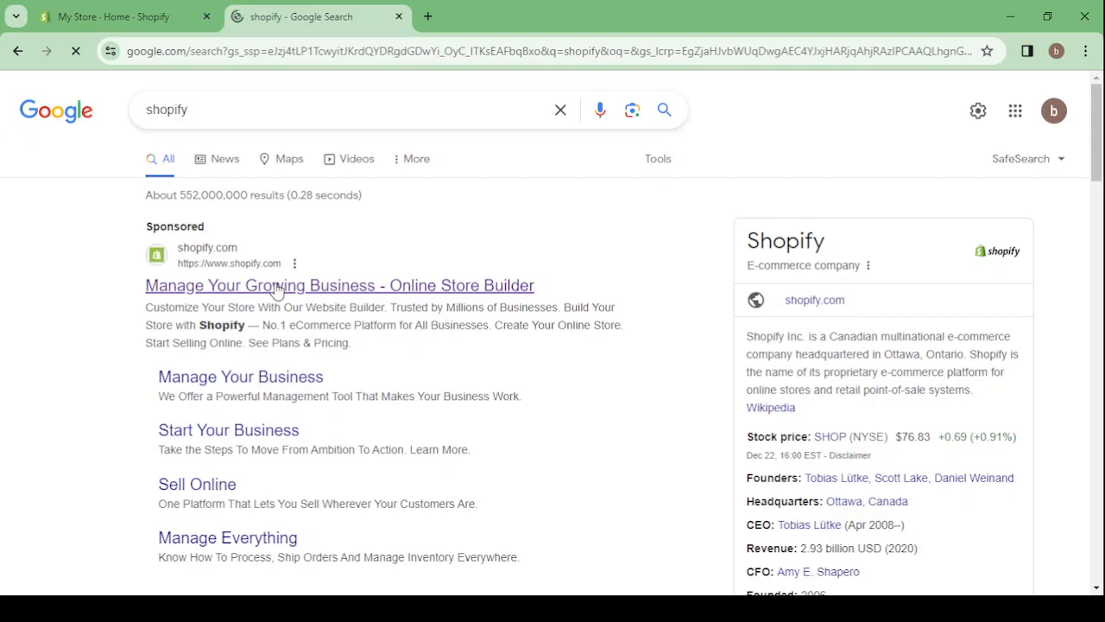
left_click(276, 291)
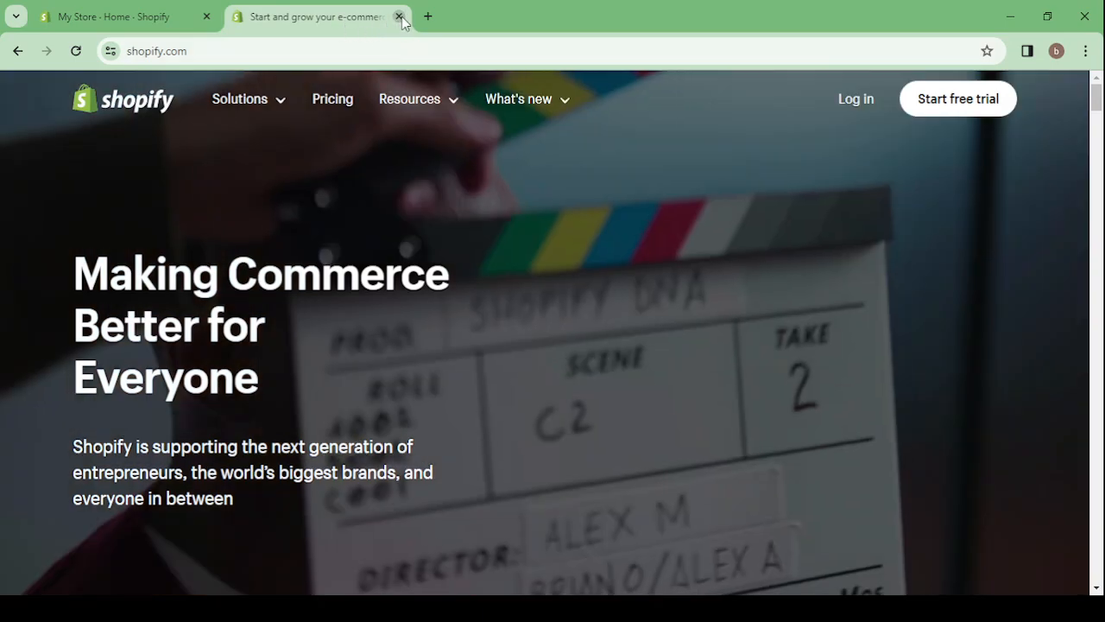
left_click(399, 16)
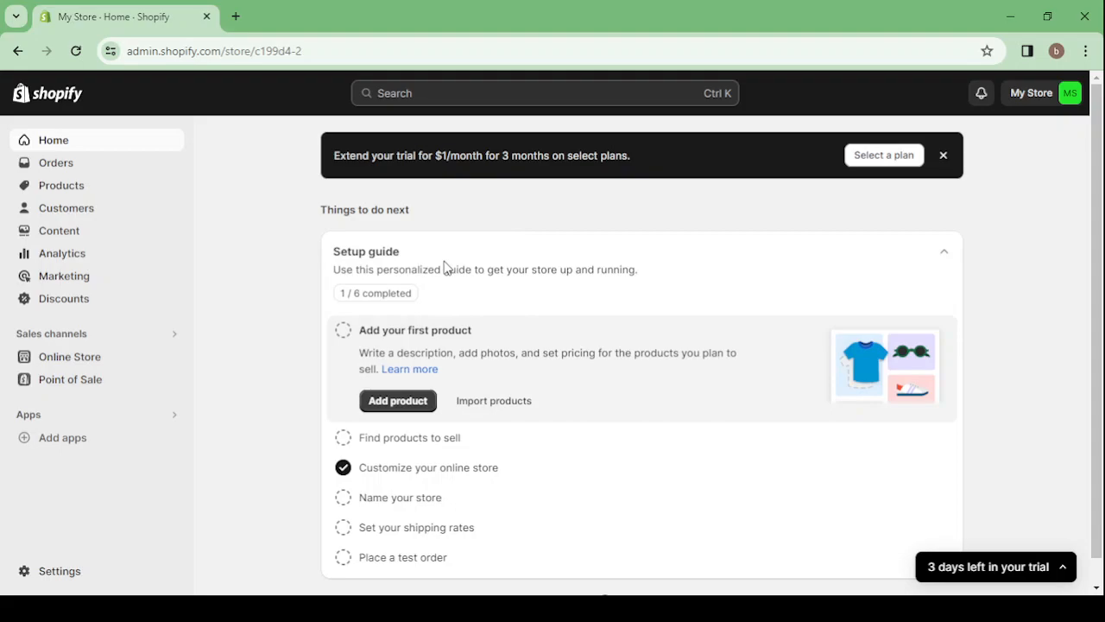
Dismiss the trial extension offer on the store's home page and look through the Products, Customers and Content sections
left_click(944, 158)
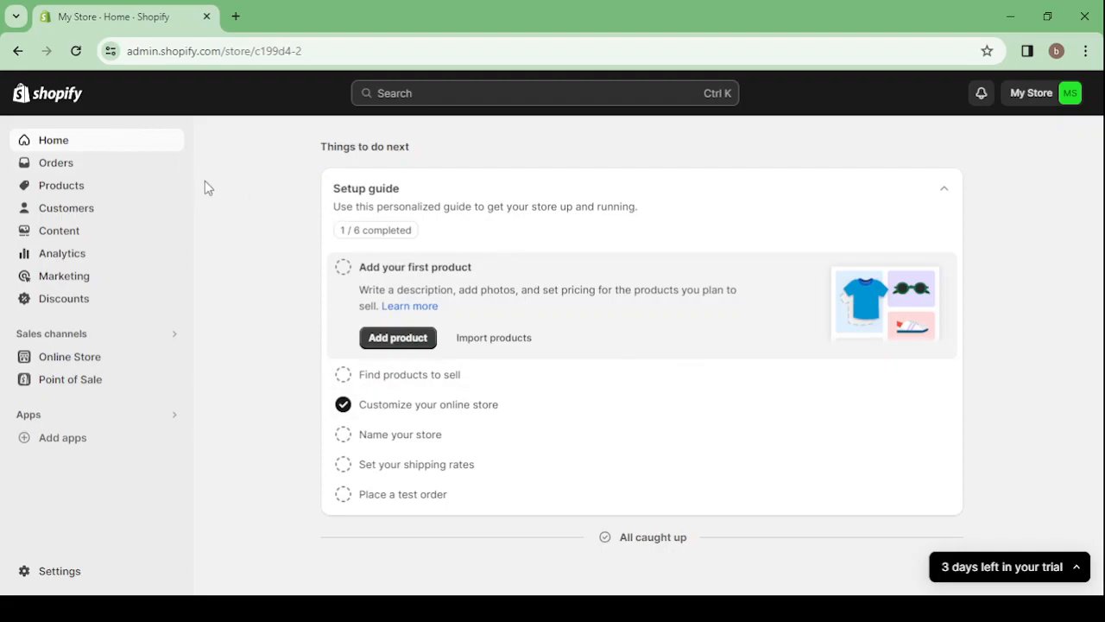
left_click(107, 172)
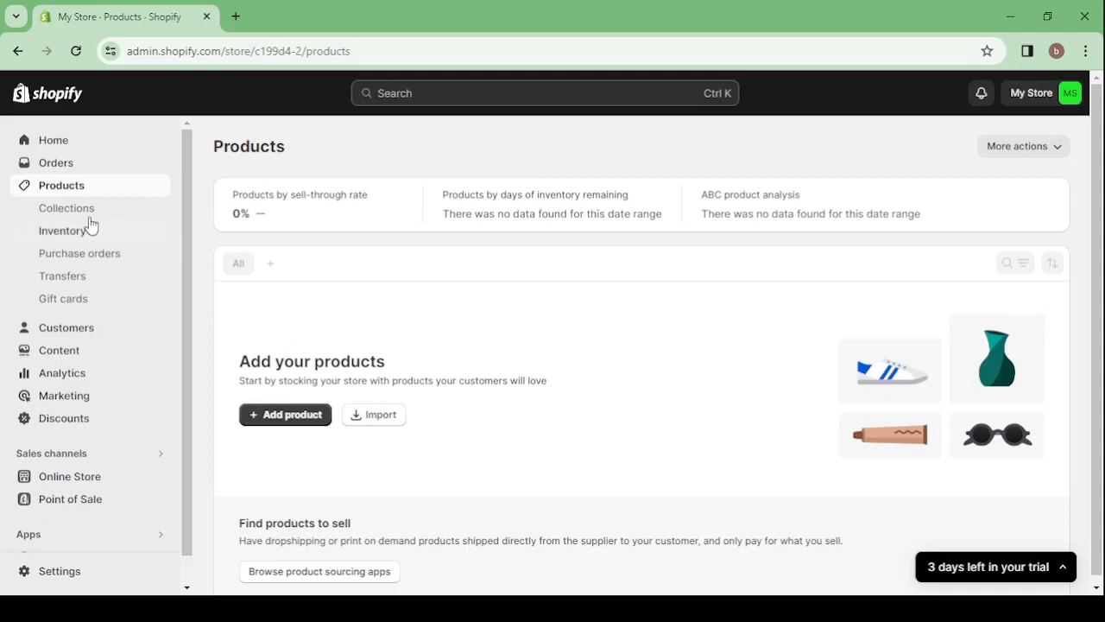
left_click(107, 335)
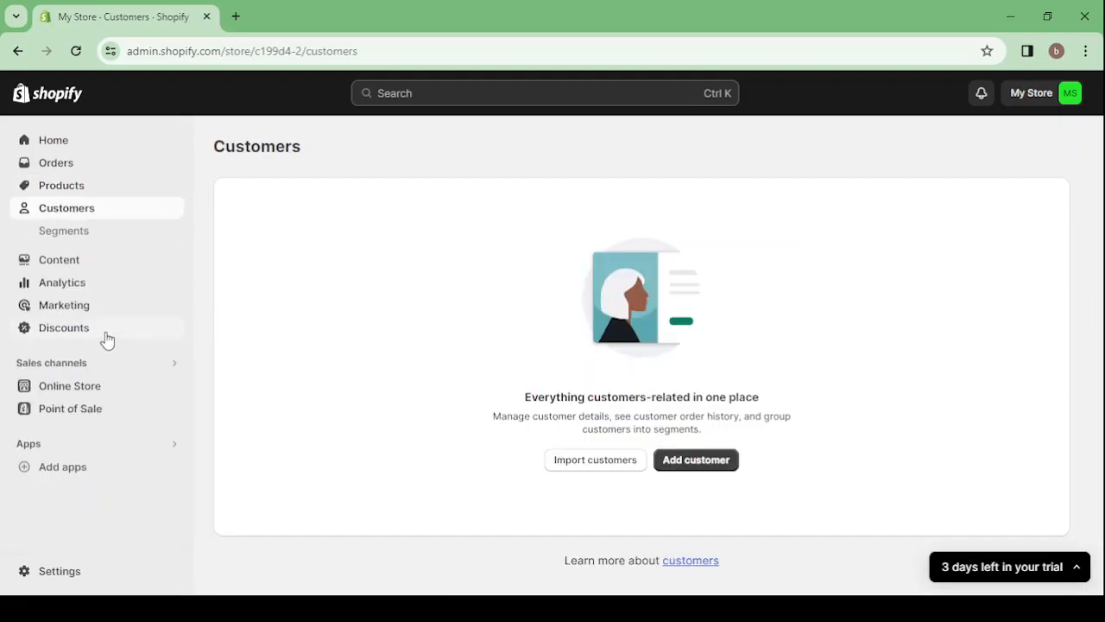
left_click(73, 258)
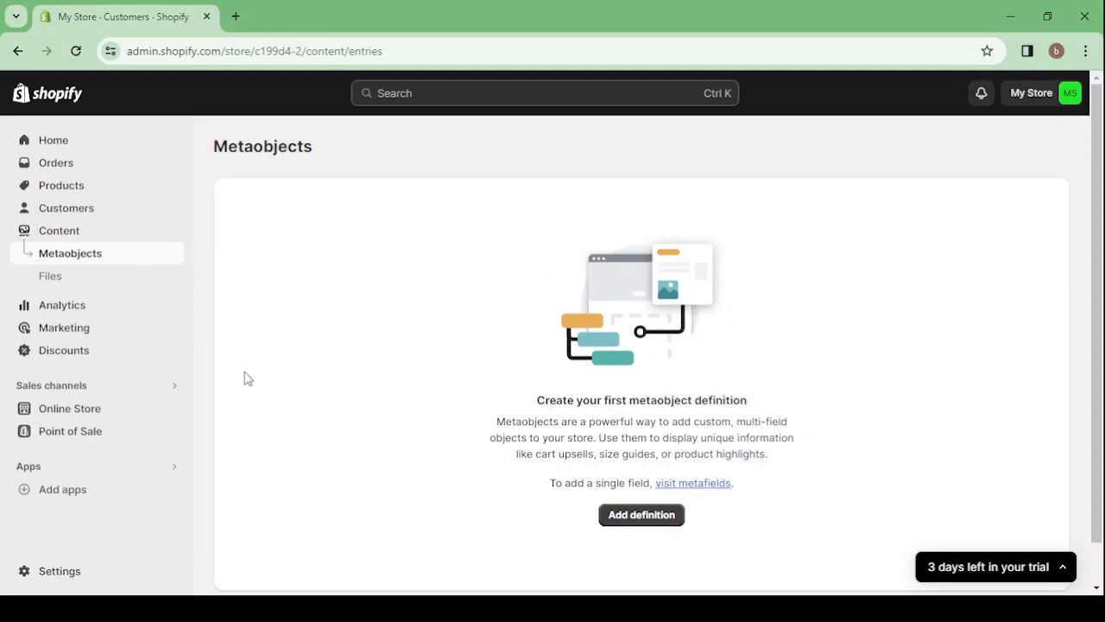
Examine the store's Analytics dashboard, including sales, sessions, conversion rate, orders and average order value
left_click(72, 313)
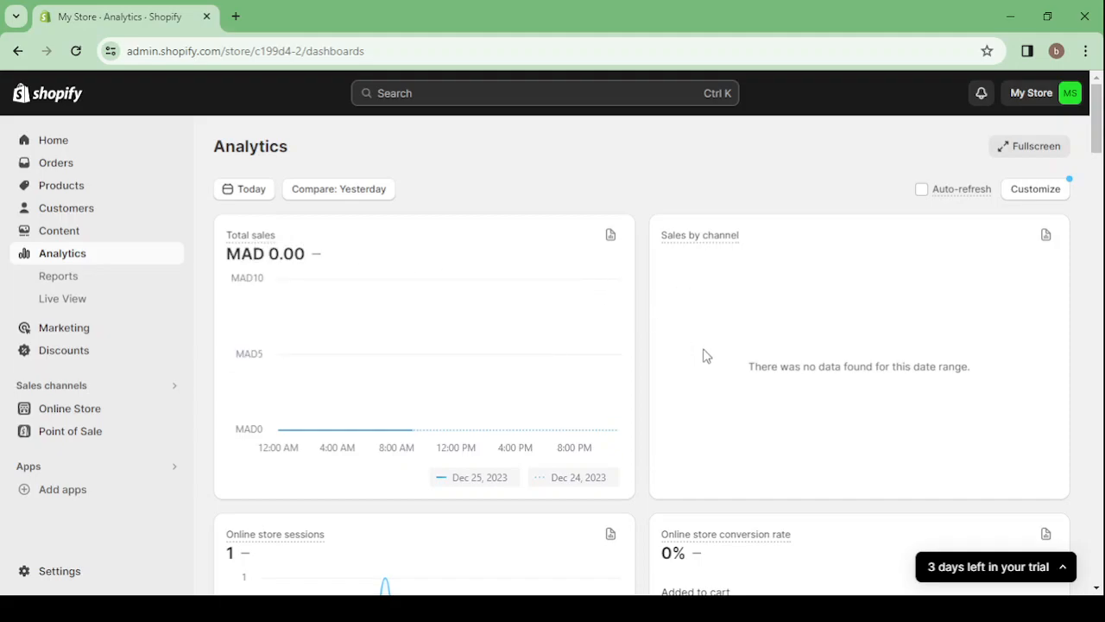
scroll(738, 331, "down", 4)
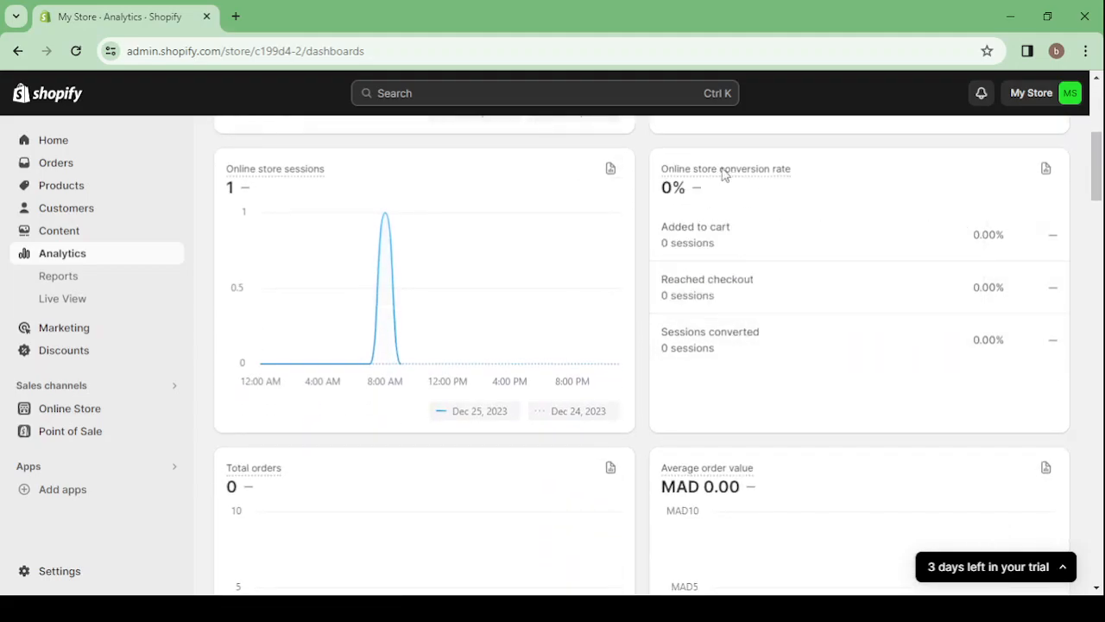
scroll(471, 234, "down", 3)
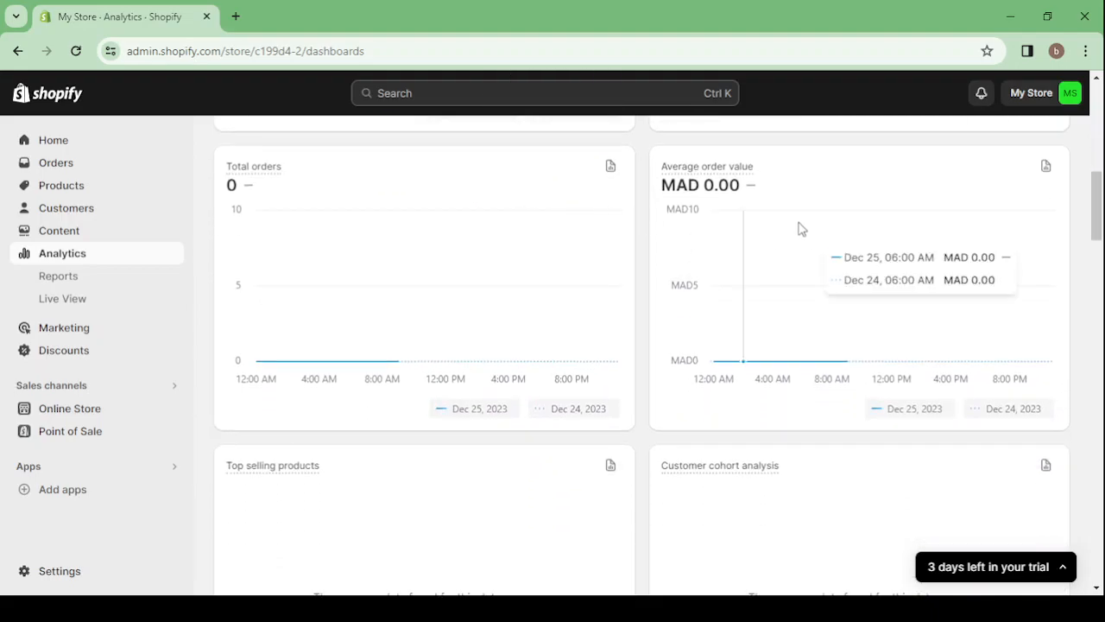
scroll(780, 265, "down", 3)
scroll(780, 265, "down", 3)
scroll(780, 265, "up", 12)
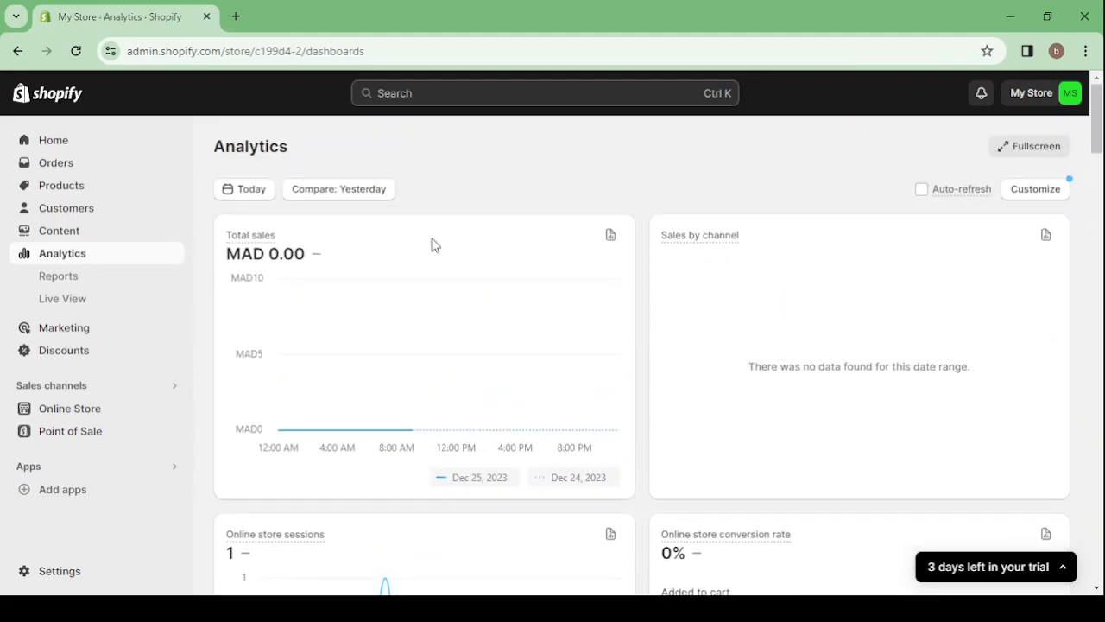
Review the Marketing overview with its sessions, conversion and sales cards
left_click(114, 332)
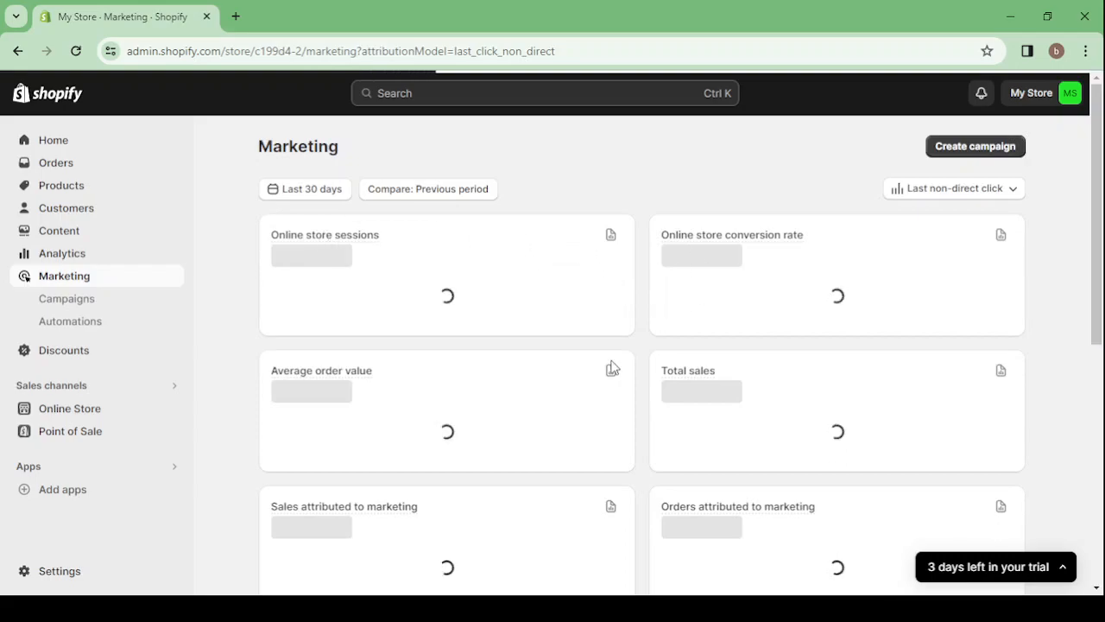
scroll(612, 369, "down", 2)
scroll(613, 367, "up", 2)
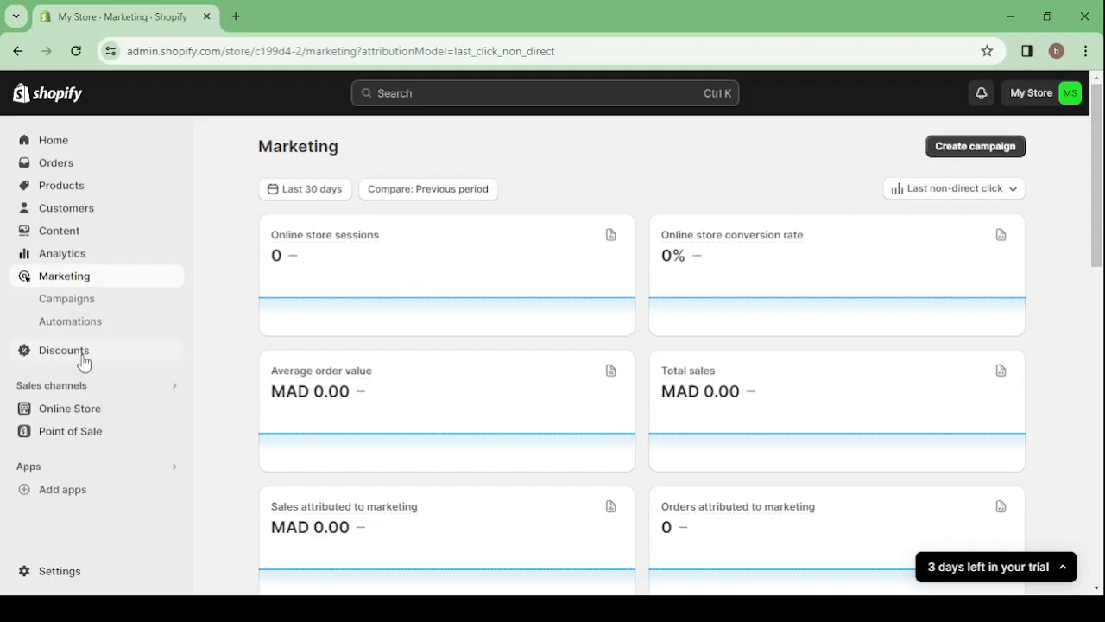
View the live storefront from the Online Store themes page, look over its home page and close the preview
left_click(98, 409)
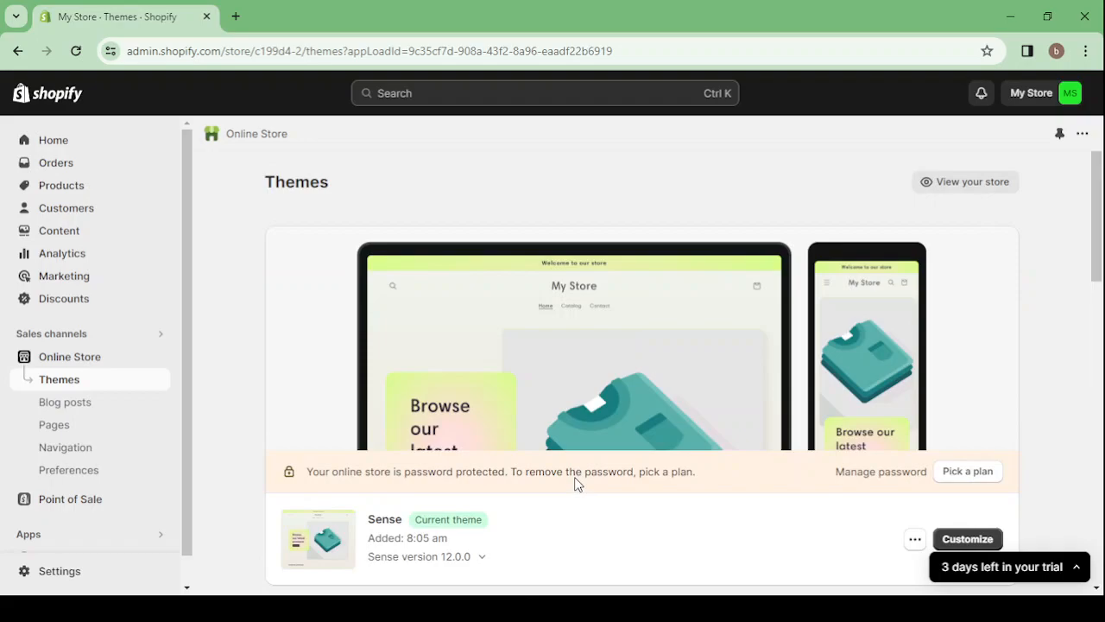
left_click(950, 187)
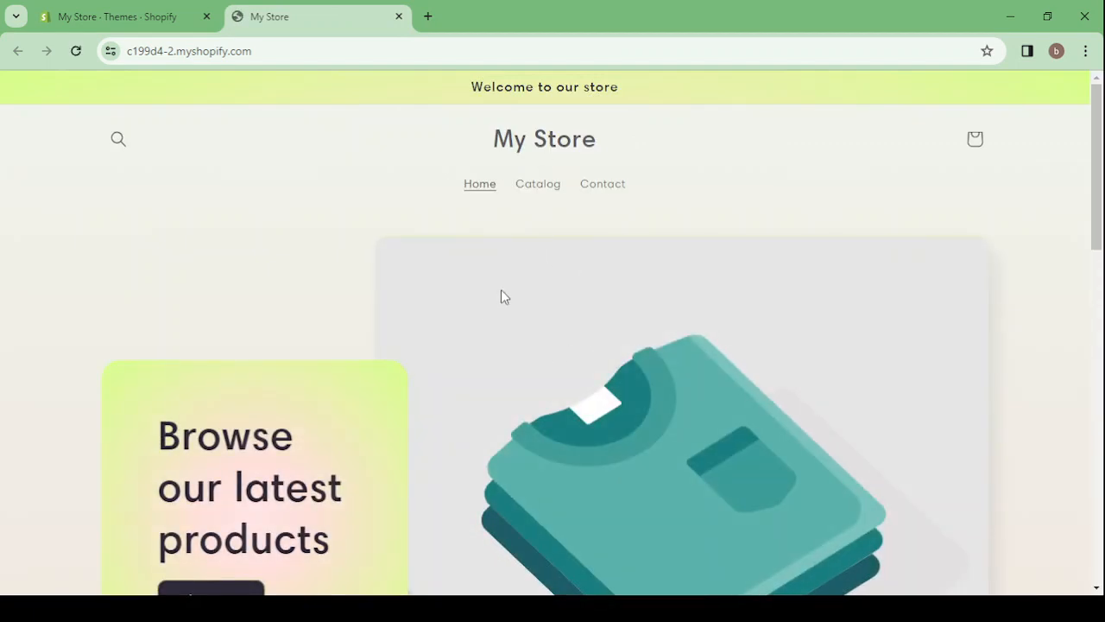
scroll(501, 292, "down", 4)
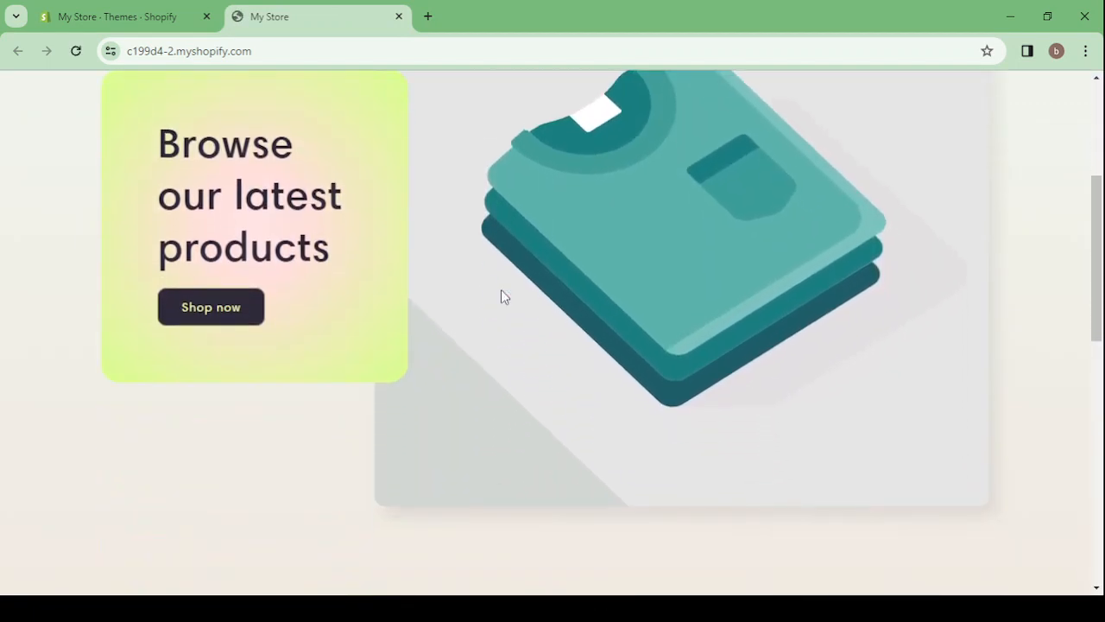
scroll(504, 296, "up", 4)
scroll(502, 296, "down", 8)
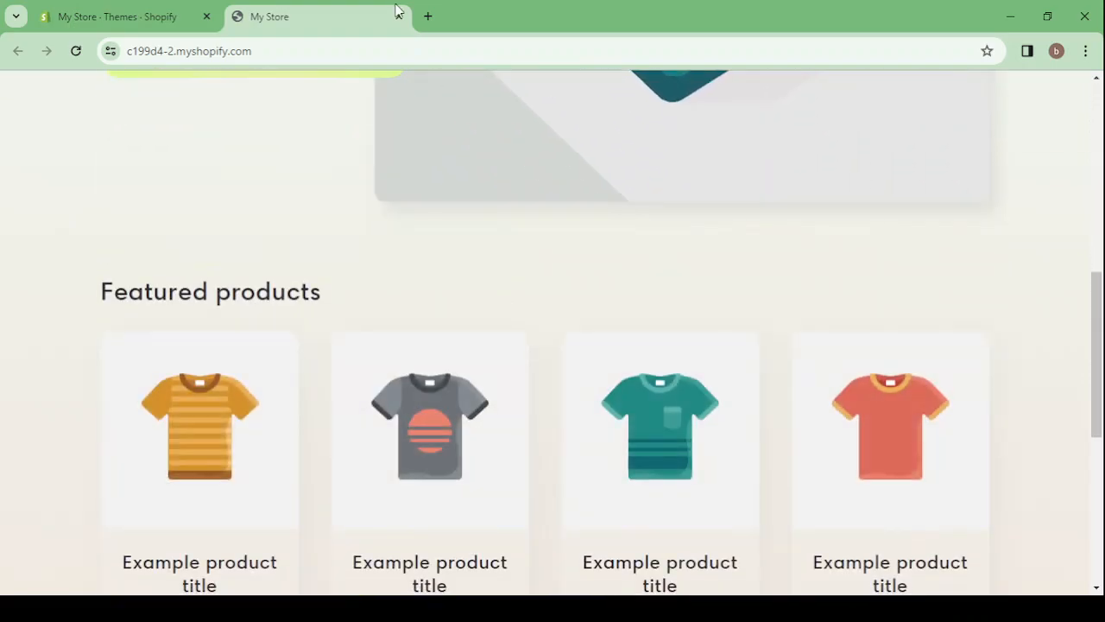
left_click(398, 17)
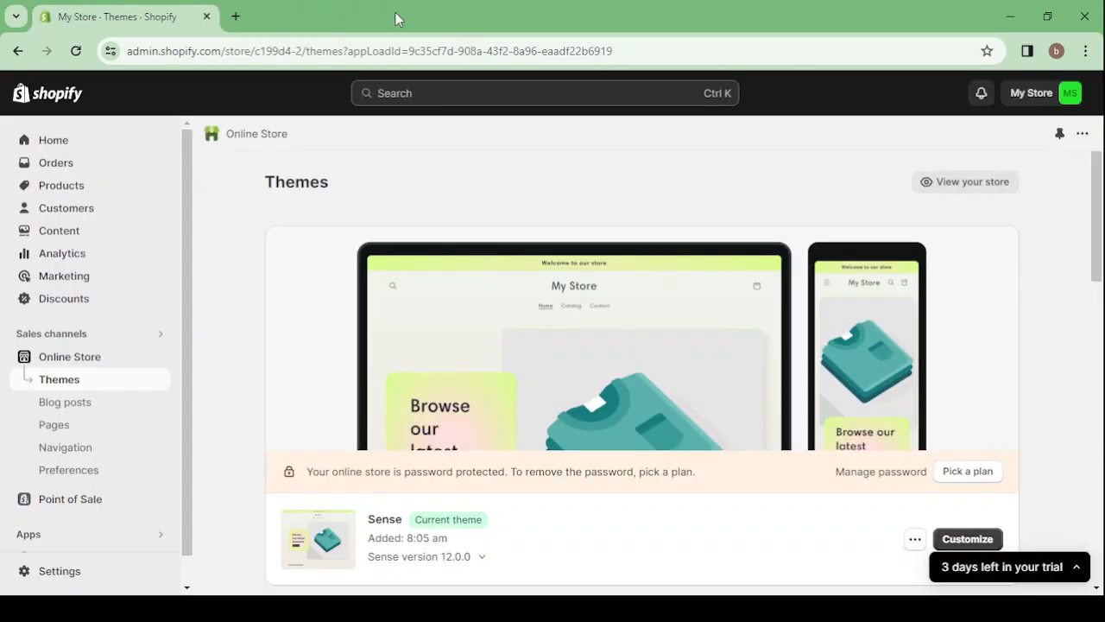
Examine the current theme, the theme library and the popular free themes on the Themes page
scroll(633, 355, "down", 3)
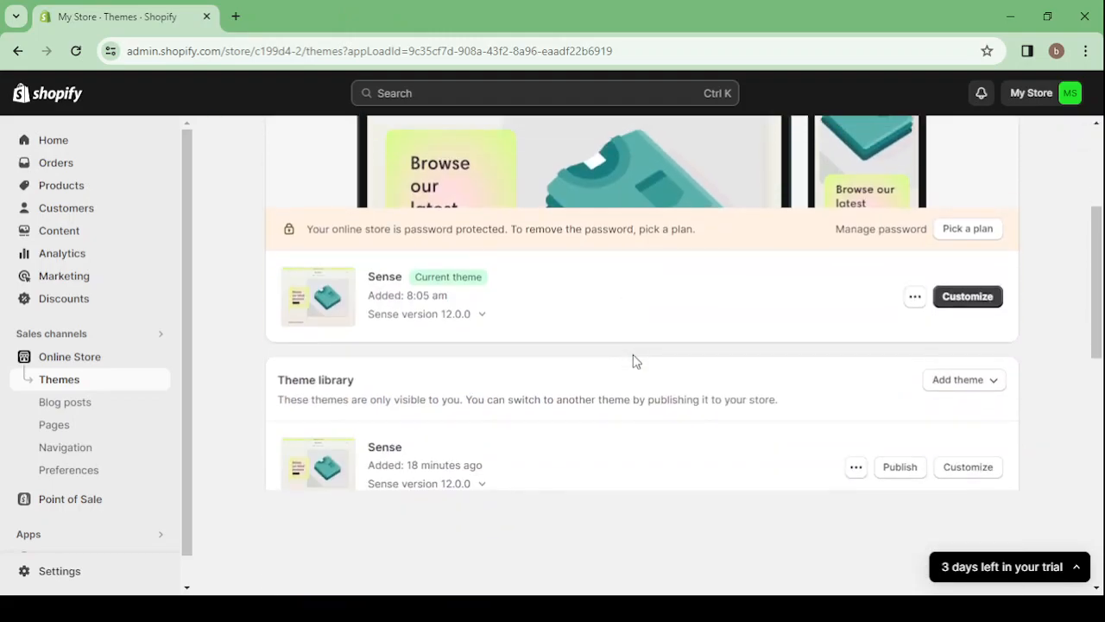
scroll(633, 361, "down", 6)
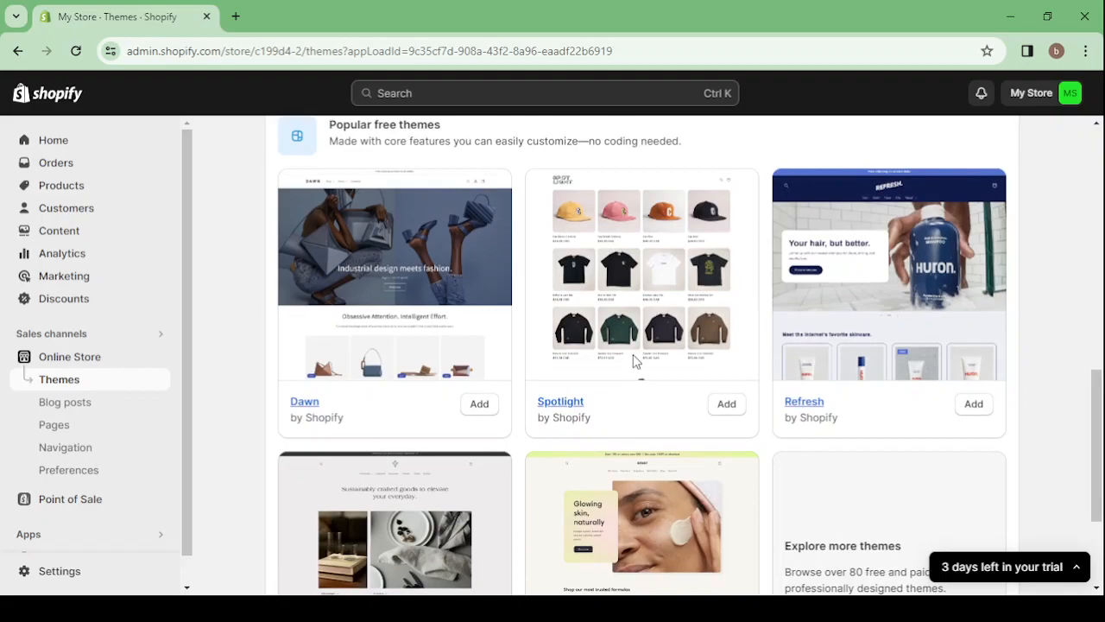
scroll(633, 361, "up", 5)
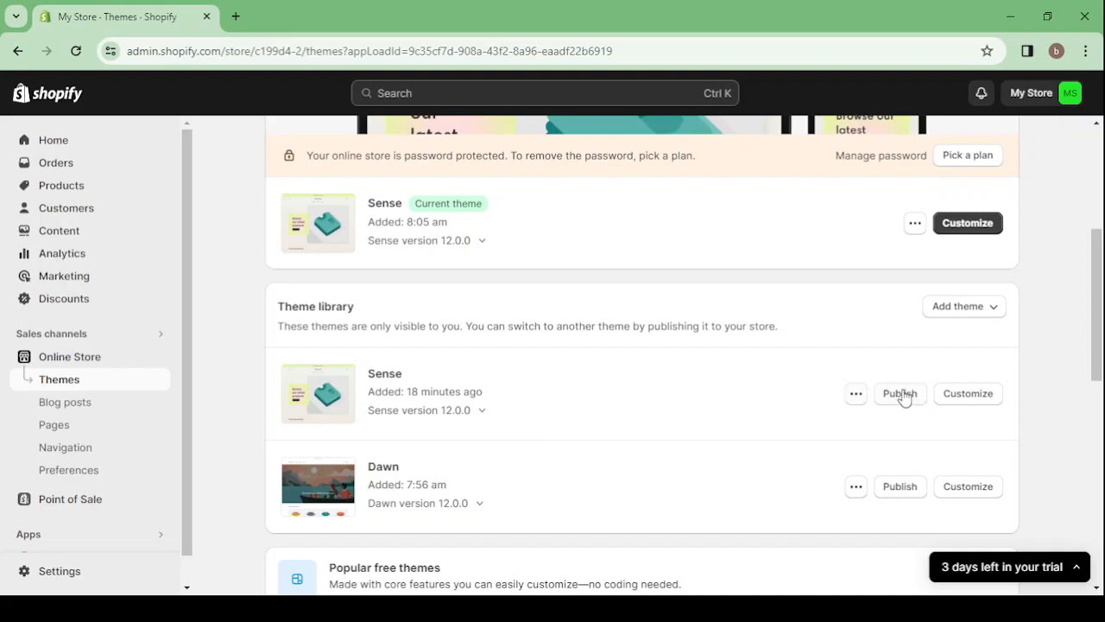
scroll(779, 375, "up", 3)
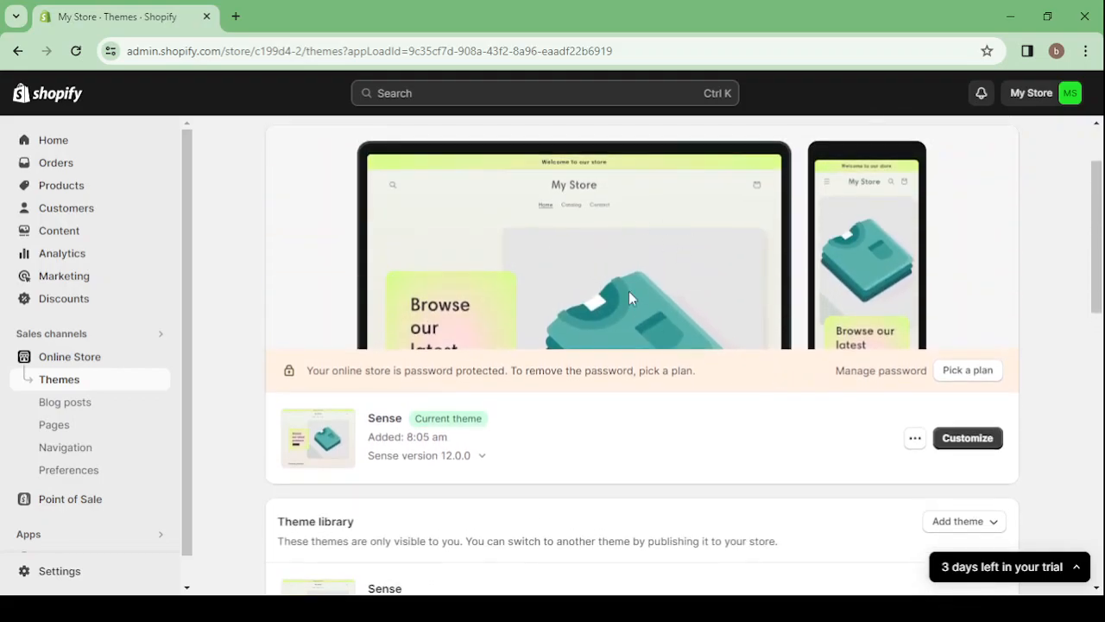
scroll(620, 298, "up", 2)
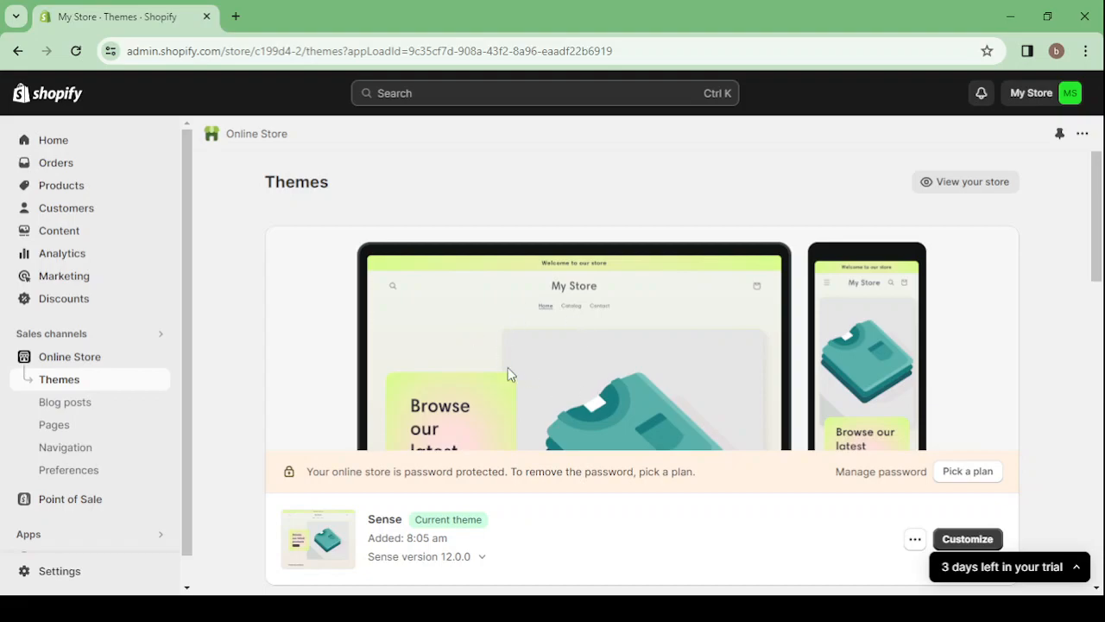
Remove the unpublished Sense theme from the theme library
scroll(518, 376, "down", 5)
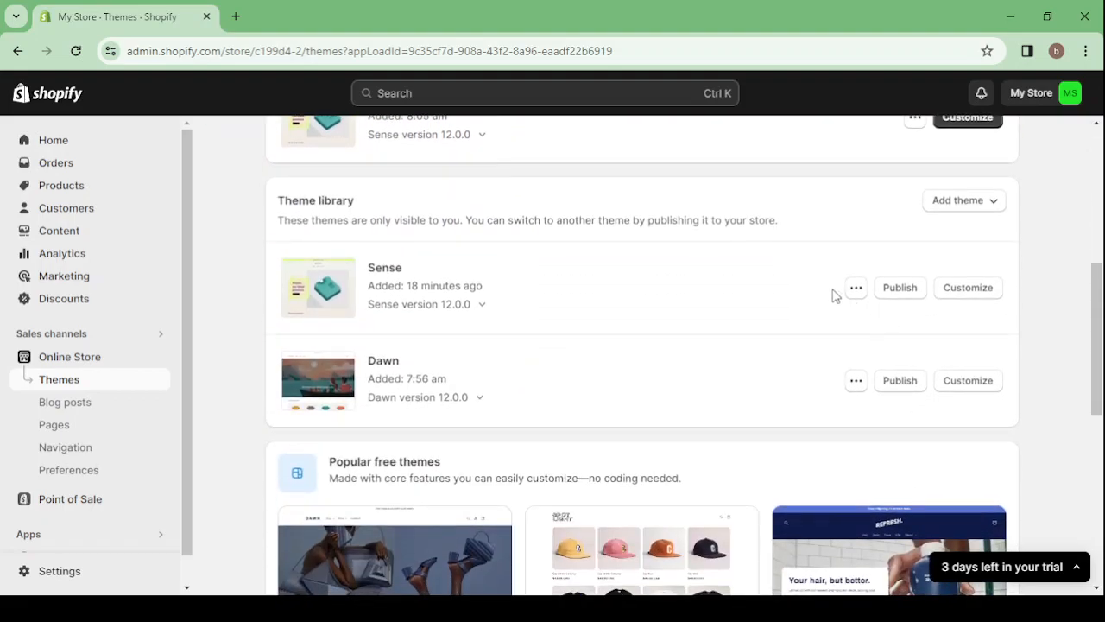
left_click(853, 290)
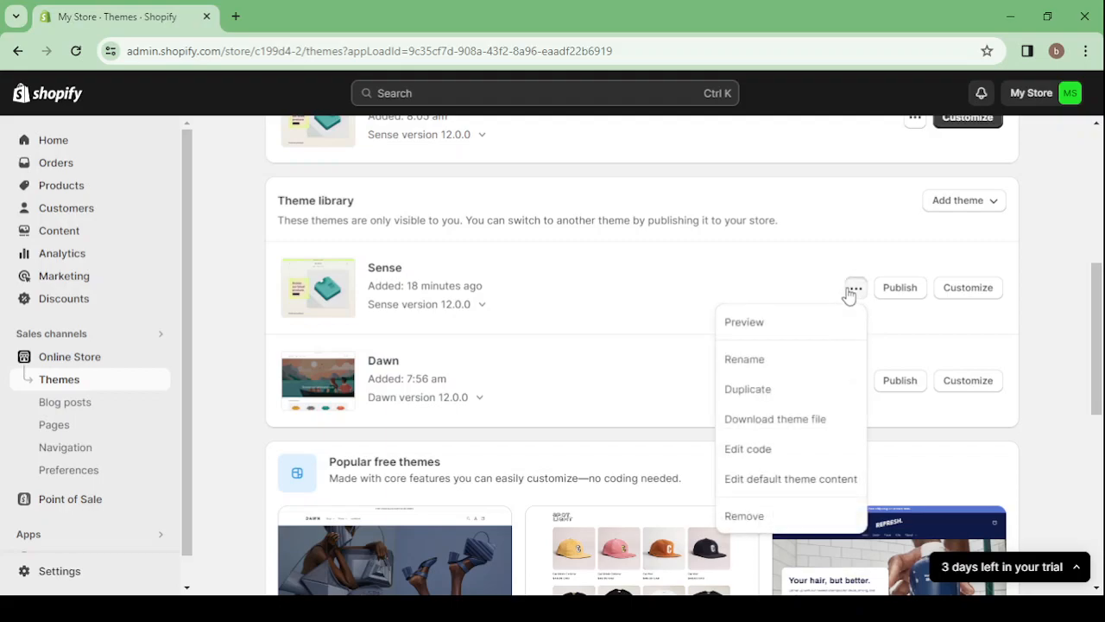
left_click(746, 516)
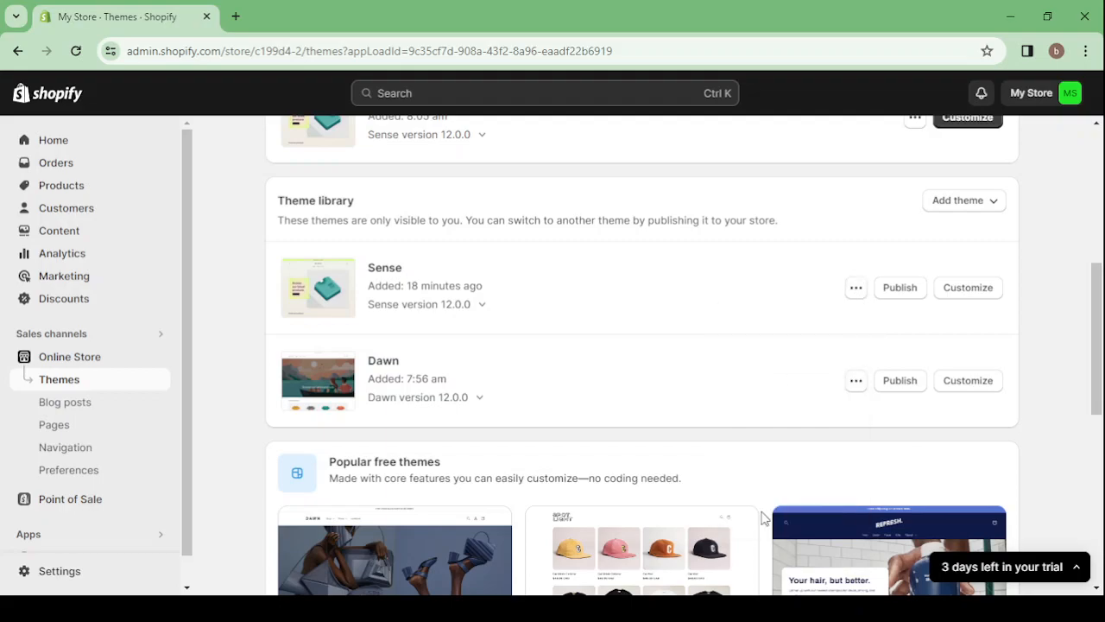
left_click(744, 383)
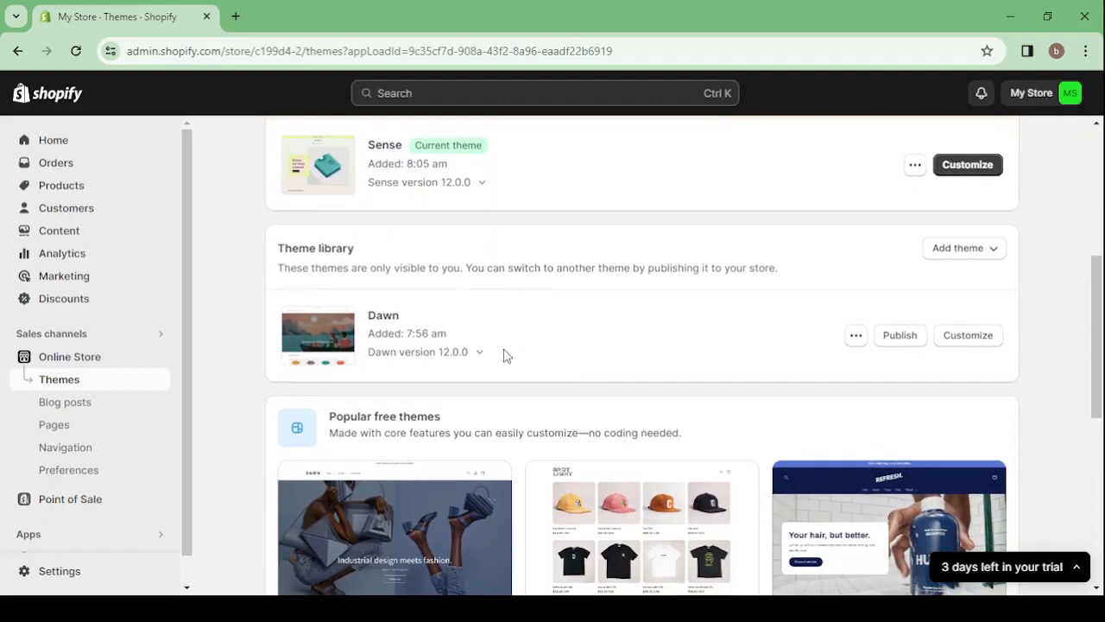
Open the Shopify theme store from the explore more themes option and browse the free and paid themes
scroll(536, 349, "down", 5)
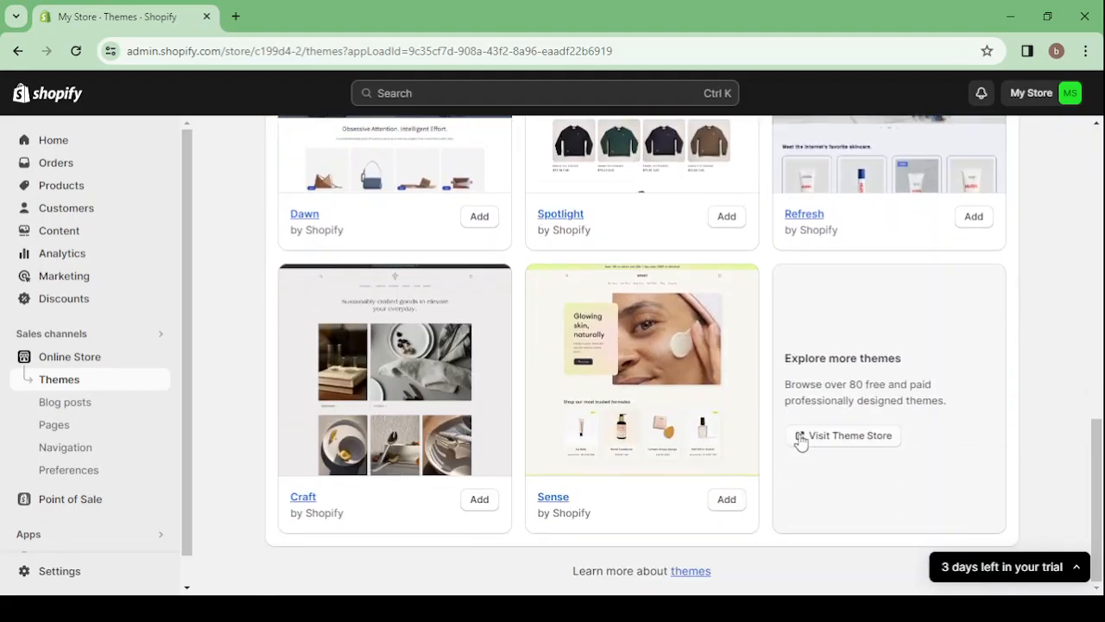
left_click(827, 442)
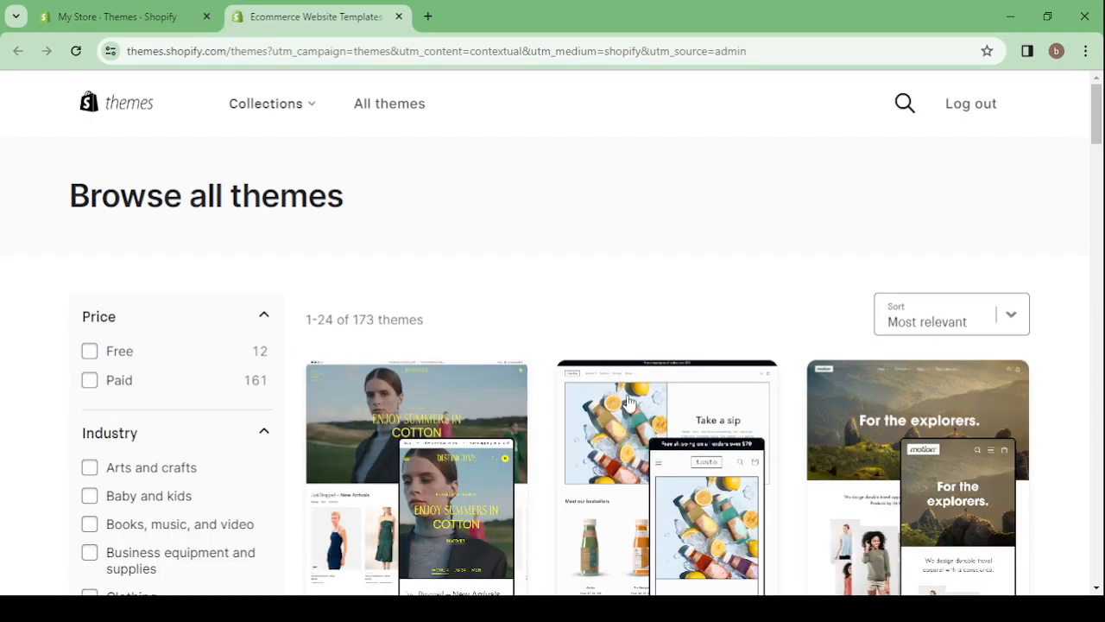
scroll(746, 438, "down", 5)
scroll(747, 440, "down", 10)
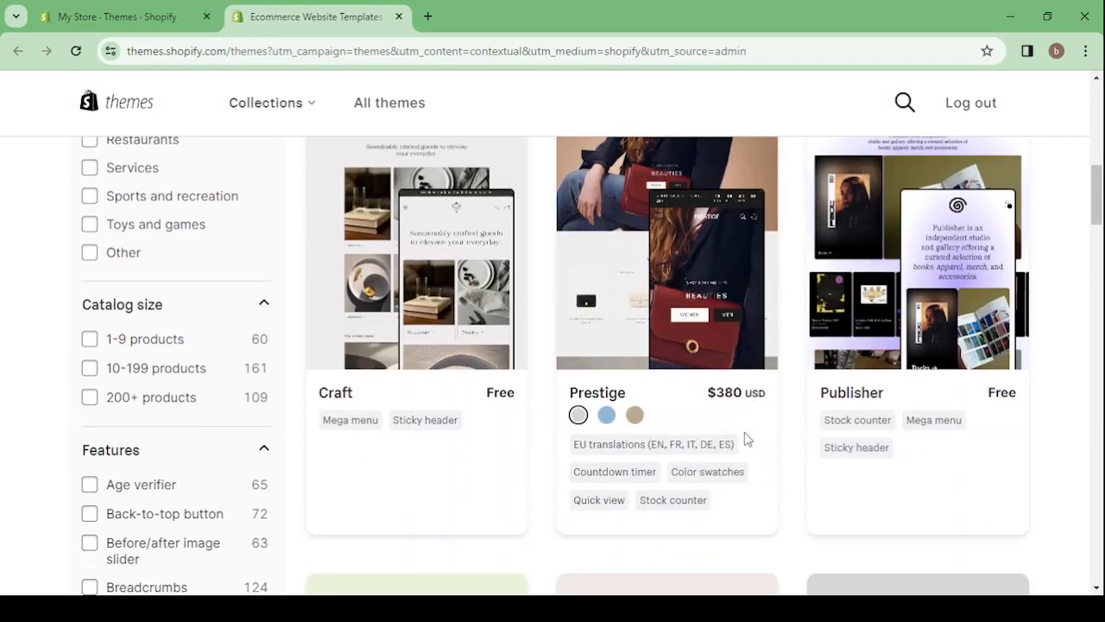
scroll(747, 440, "down", 7)
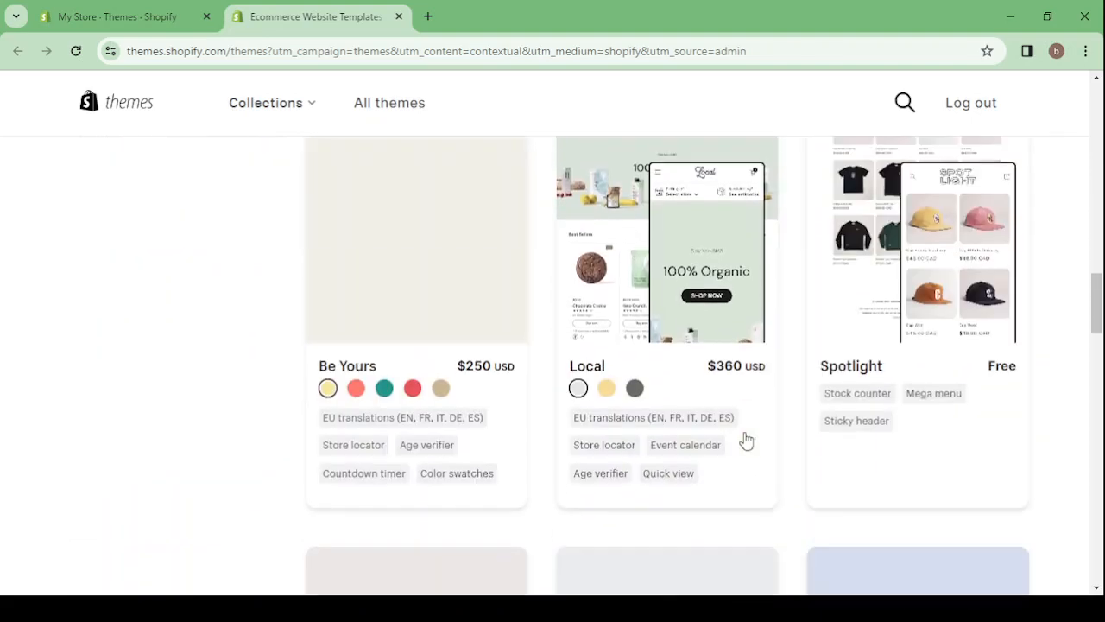
scroll(746, 438, "down", 3)
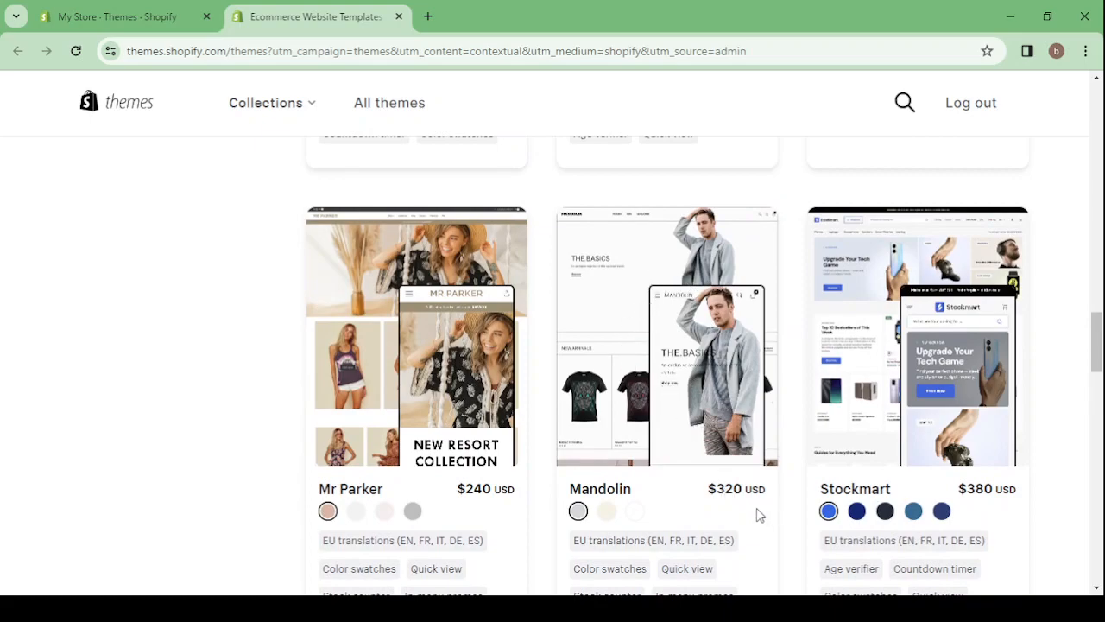
scroll(704, 397, "down", 8)
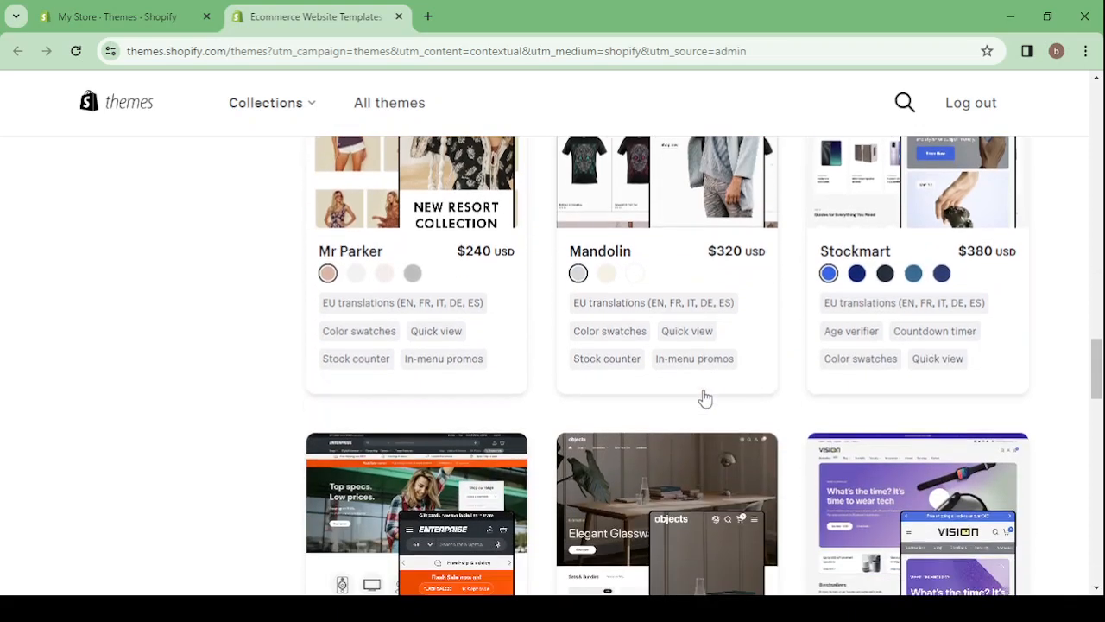
scroll(704, 397, "down", 8)
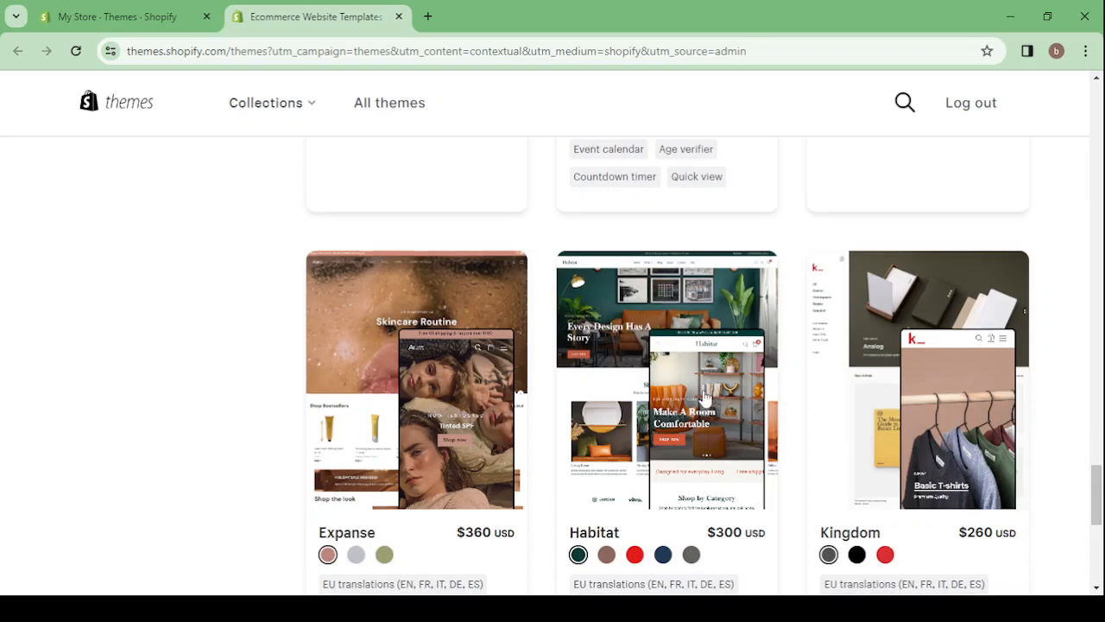
Filter the theme store by the Free price option and look over the free themes
scroll(704, 397, "down", 2)
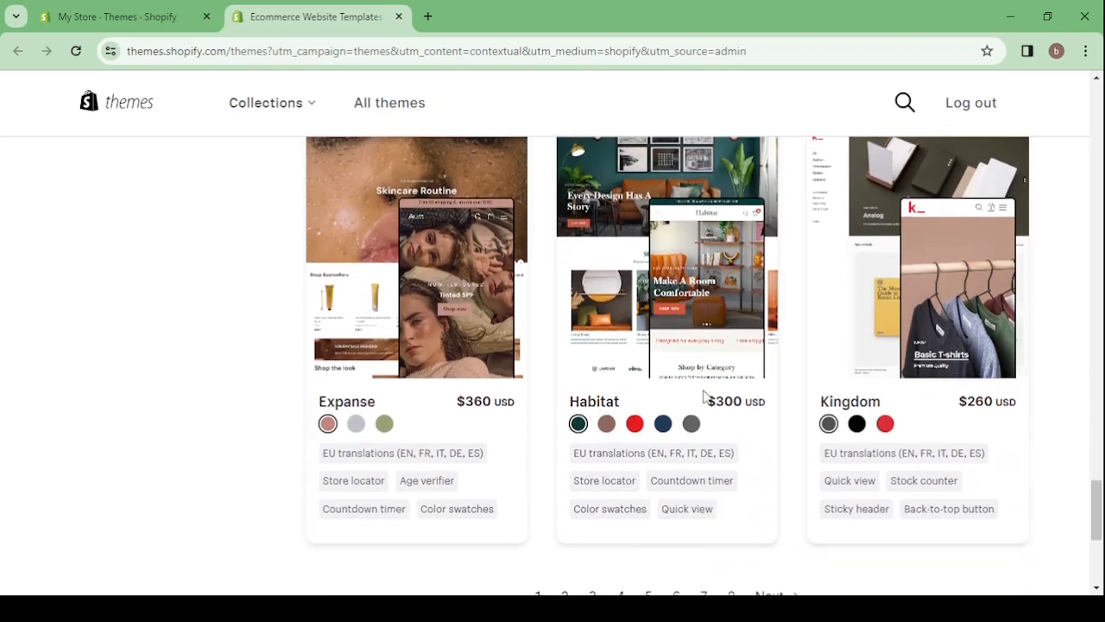
scroll(704, 397, "down", 3)
scroll(704, 397, "up", 15)
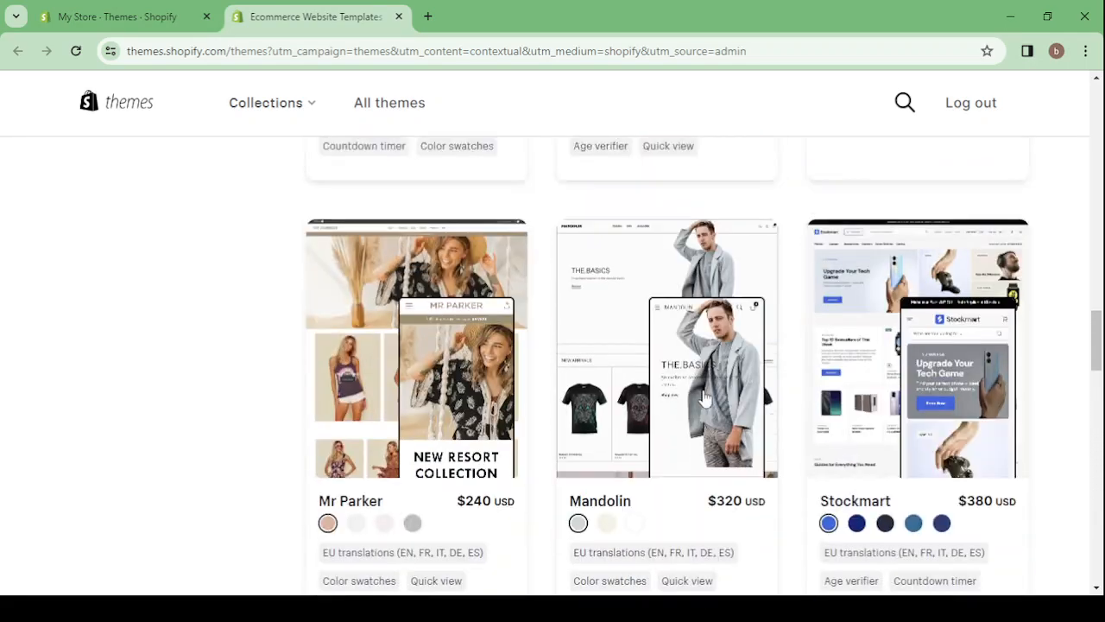
scroll(704, 397, "up", 15)
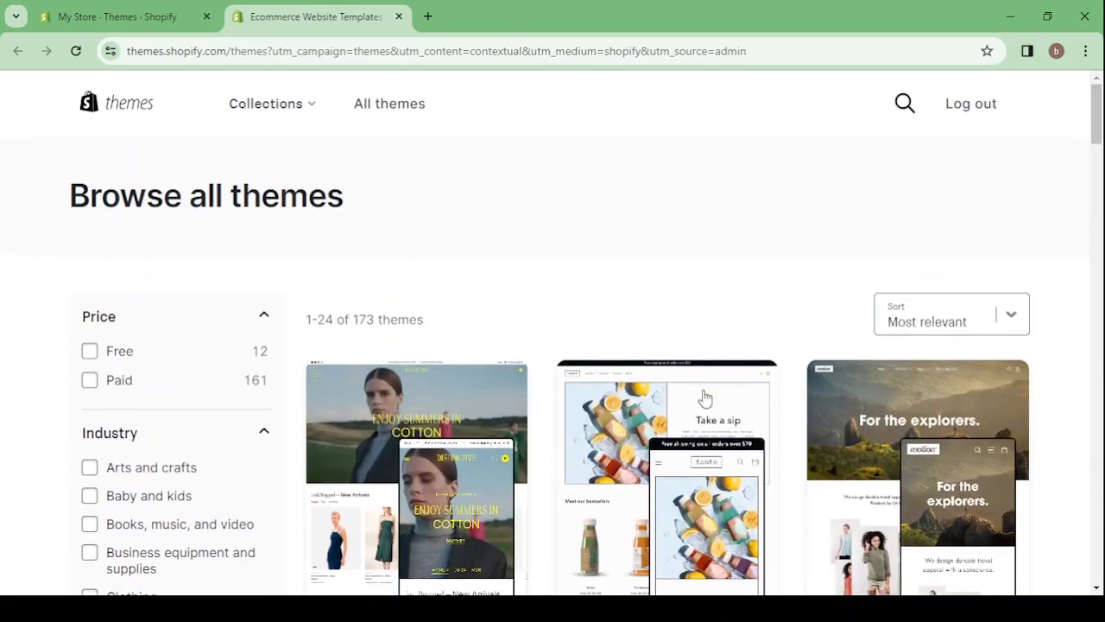
left_click(89, 352)
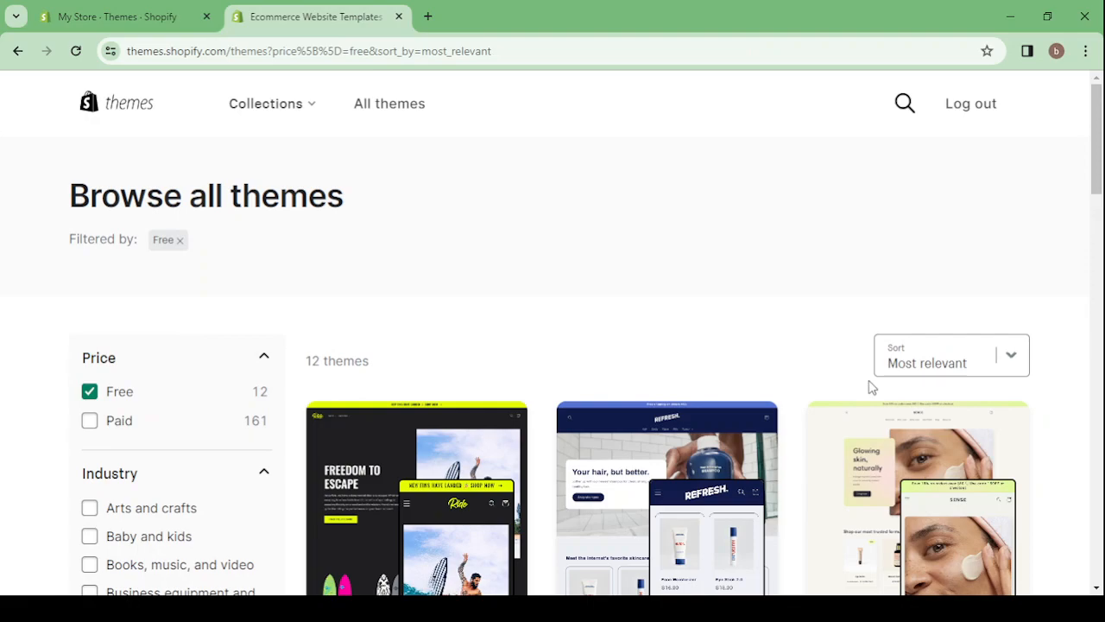
scroll(873, 389, "down", 4)
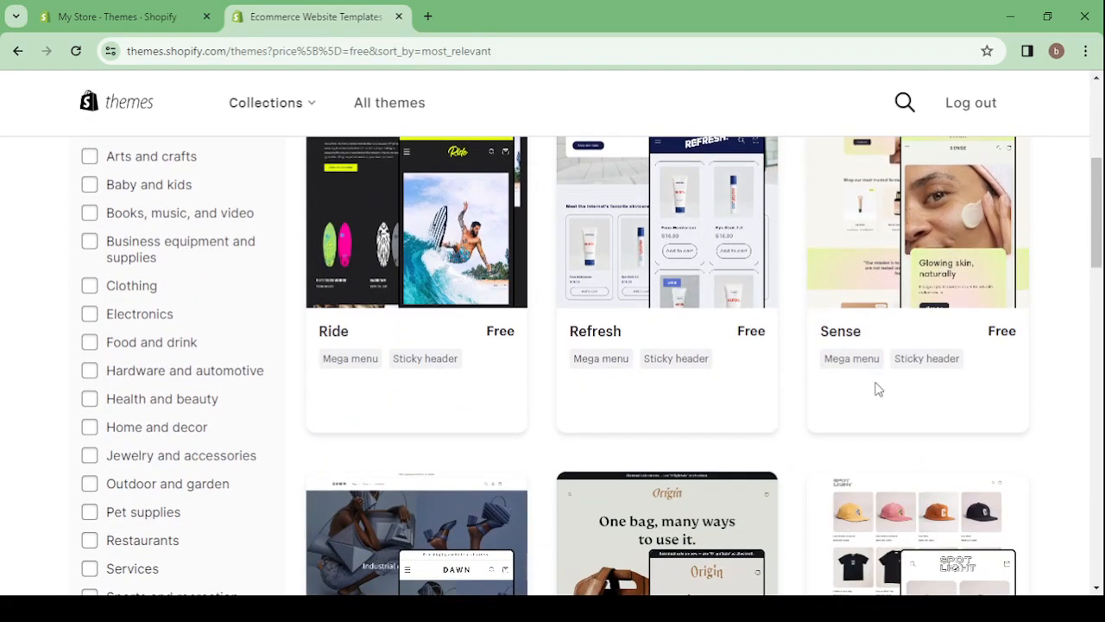
scroll(994, 389, "up", 1)
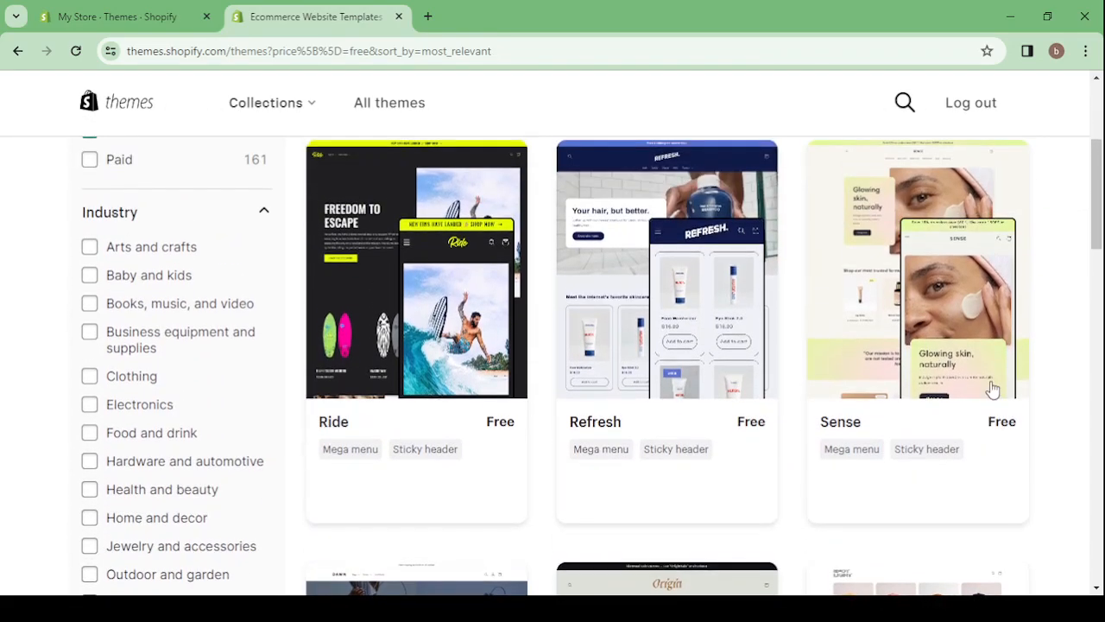
Open the free Refresh theme and look through its demo store's home page
left_click(634, 284)
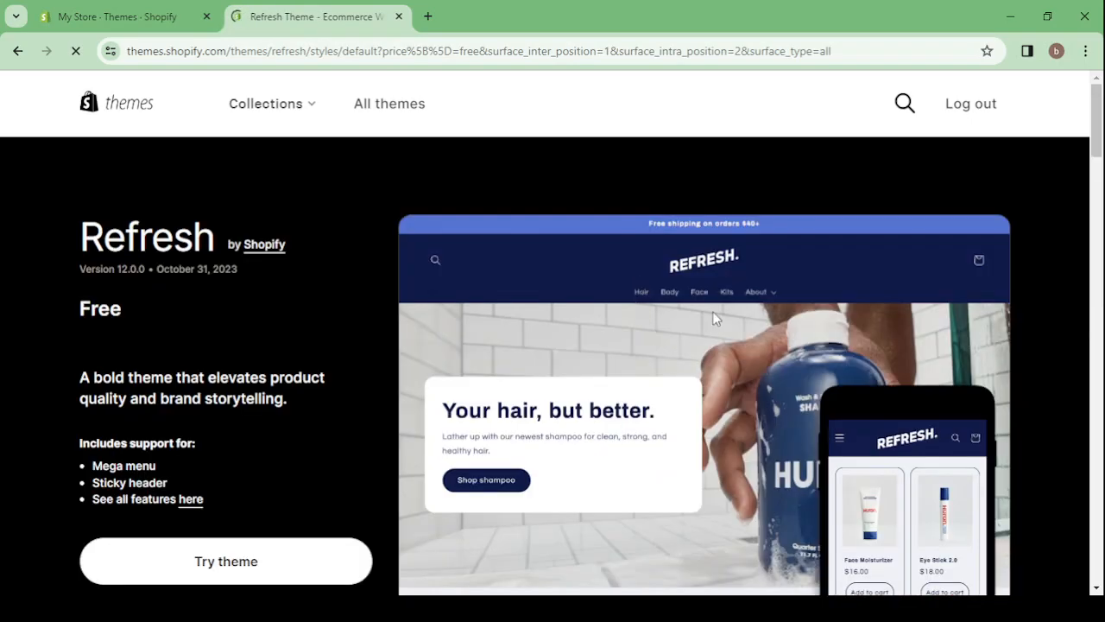
scroll(624, 319, "down", 2)
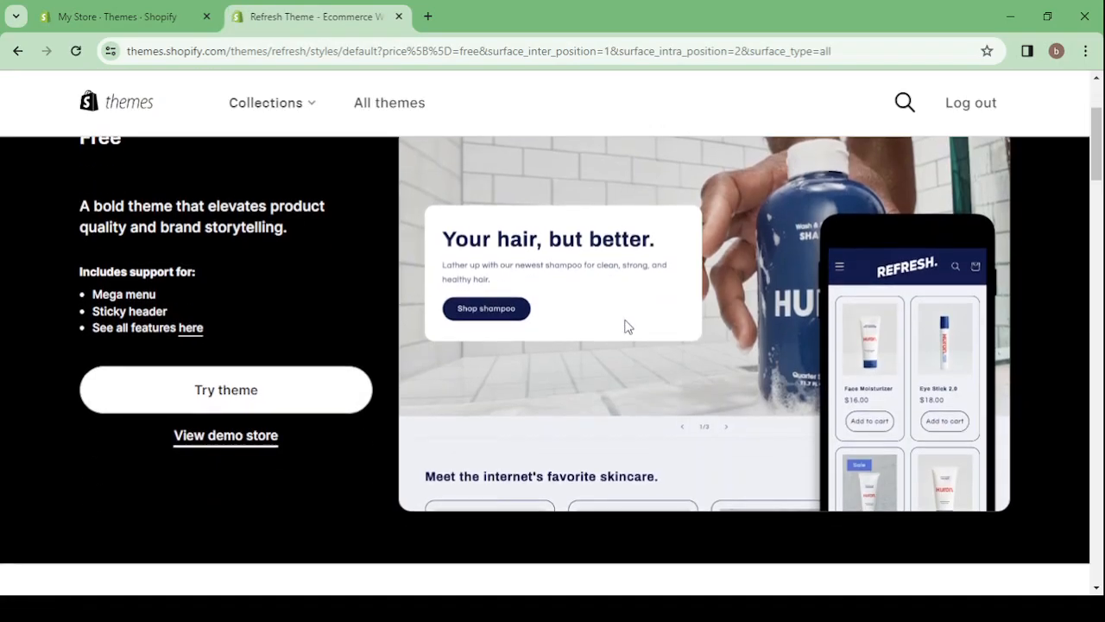
left_click(202, 441)
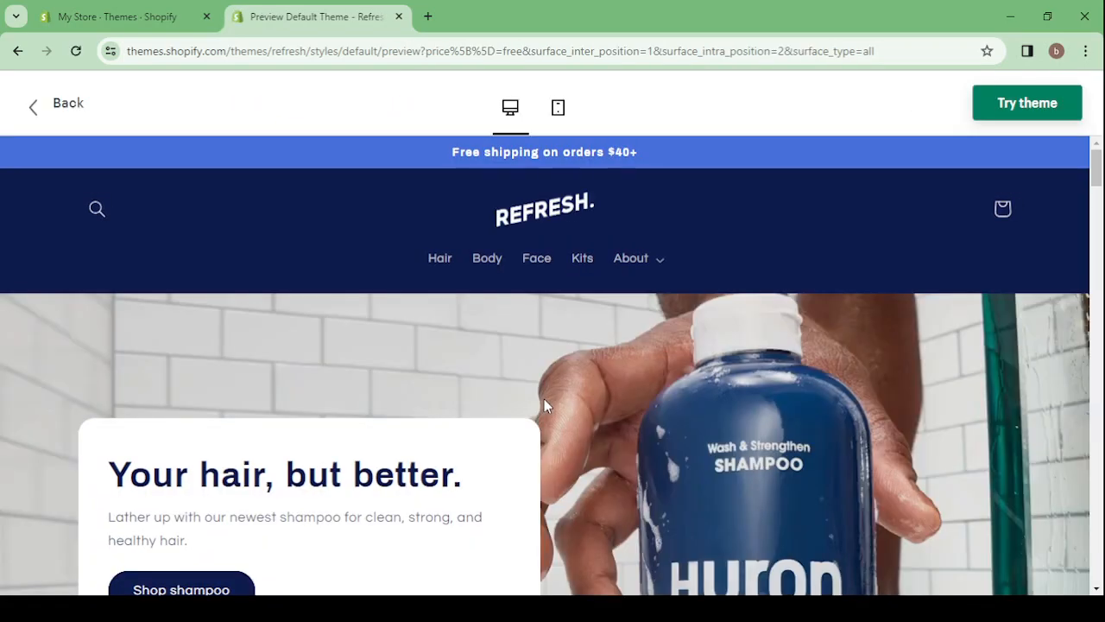
scroll(544, 401, "down", 5)
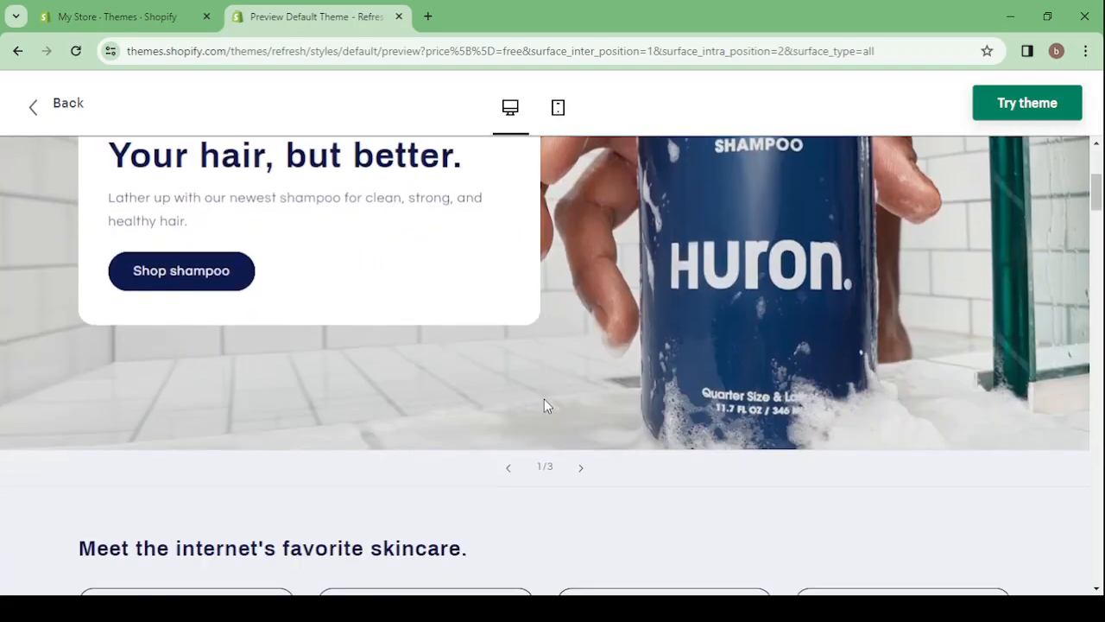
scroll(544, 401, "down", 15)
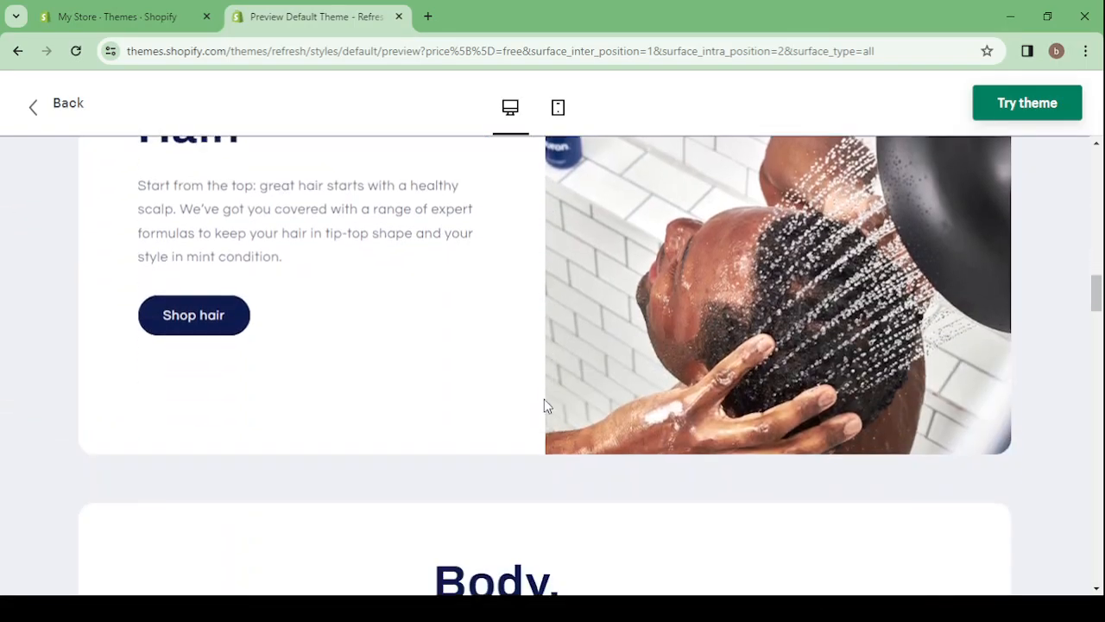
scroll(545, 406, "down", 10)
scroll(545, 406, "up", 4)
scroll(546, 406, "up", 20)
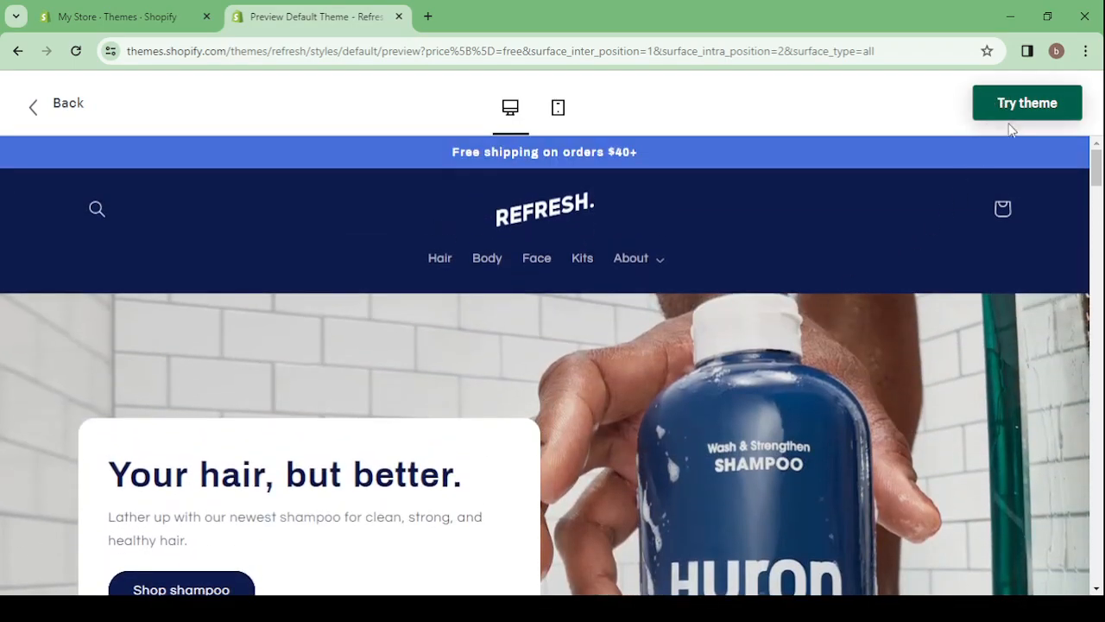
Return to the admin's Themes page, review the current theme and theme library, and close the theme store
left_click(110, 7)
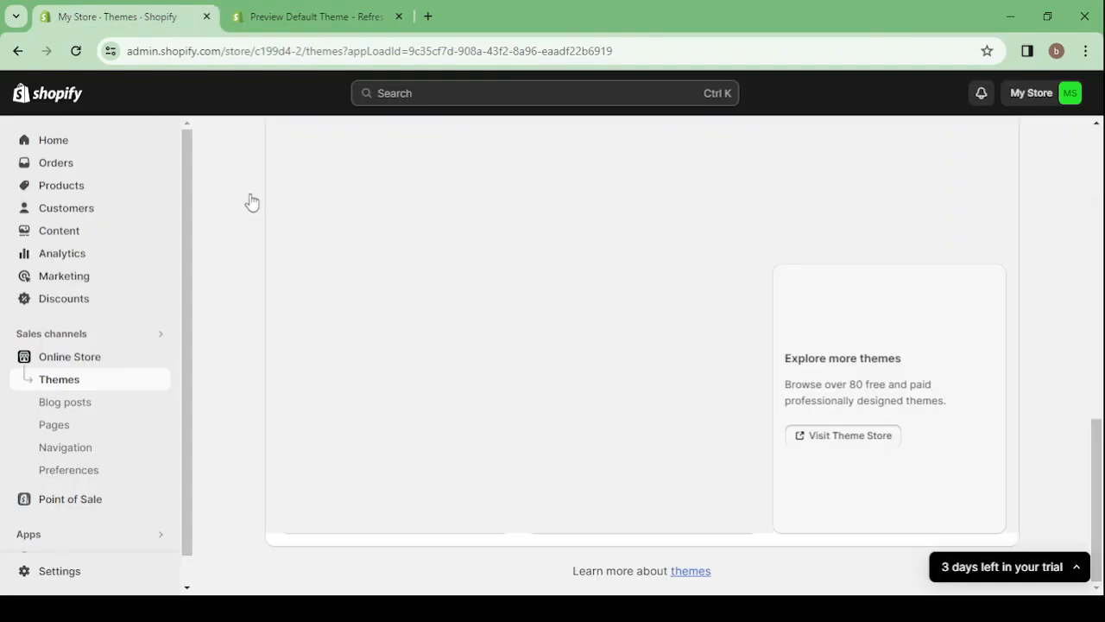
scroll(486, 373, "up", 5)
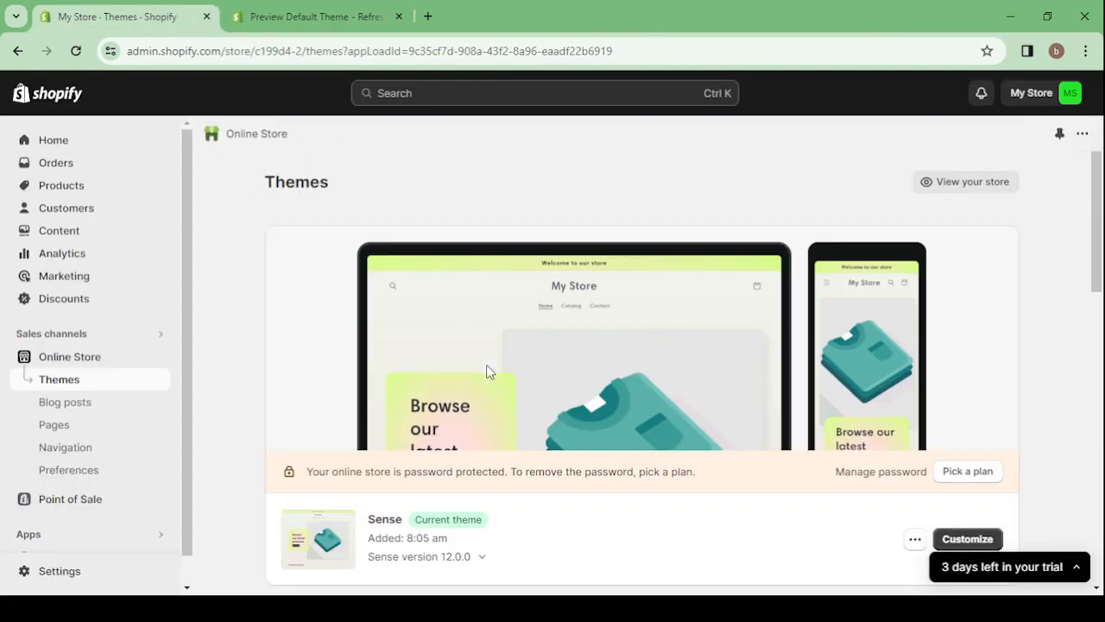
scroll(487, 373, "down", 5)
scroll(487, 372, "up", 1)
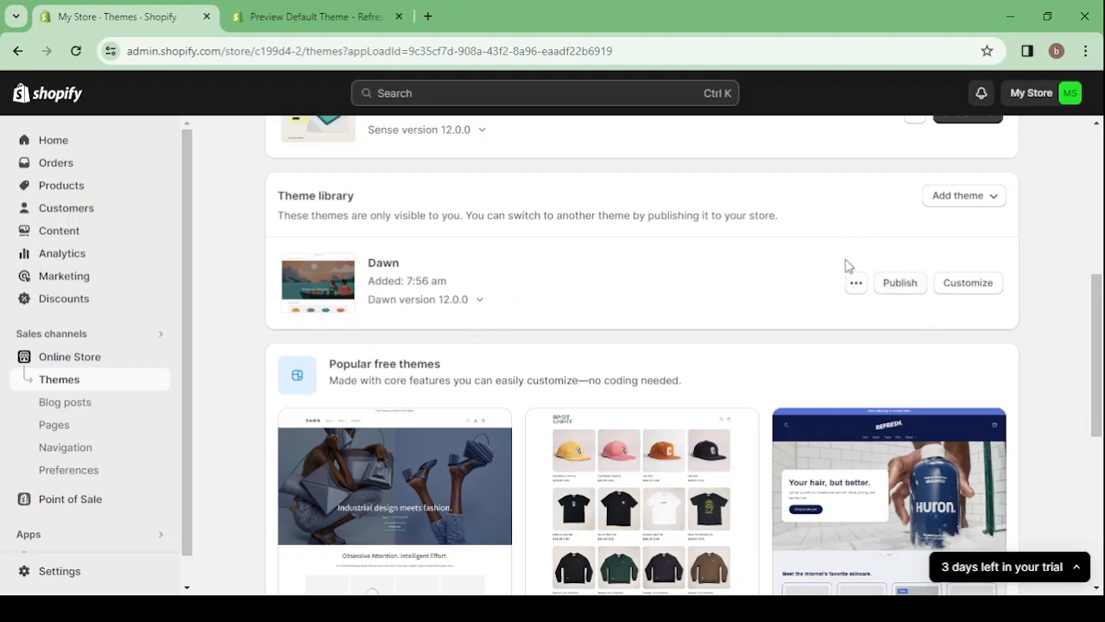
scroll(626, 188, "up", 1)
scroll(626, 188, "up", 5)
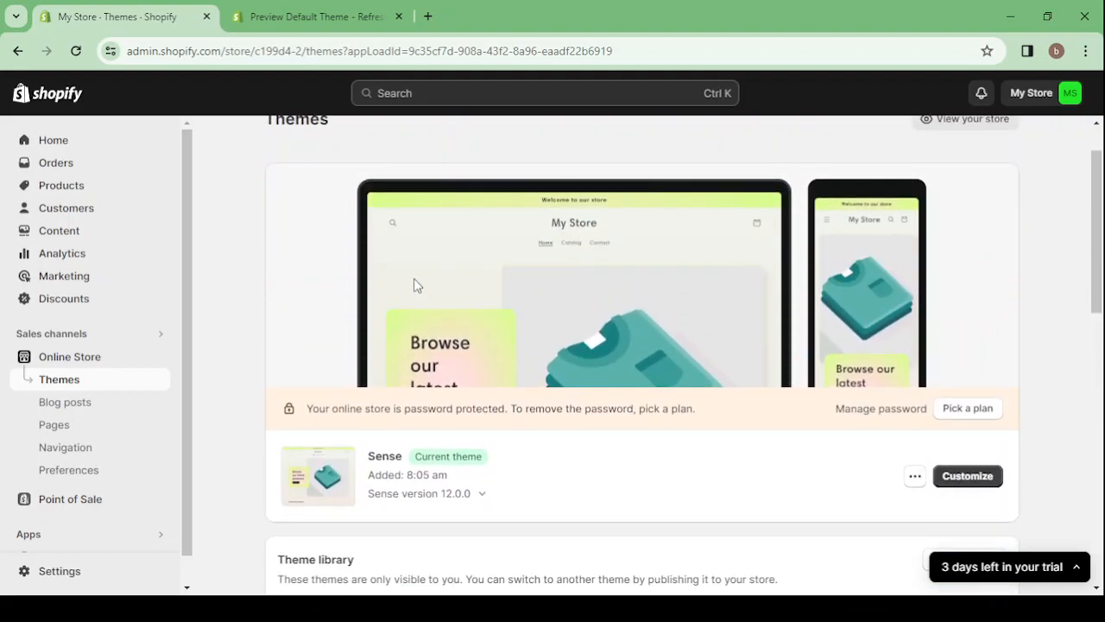
left_click(399, 18)
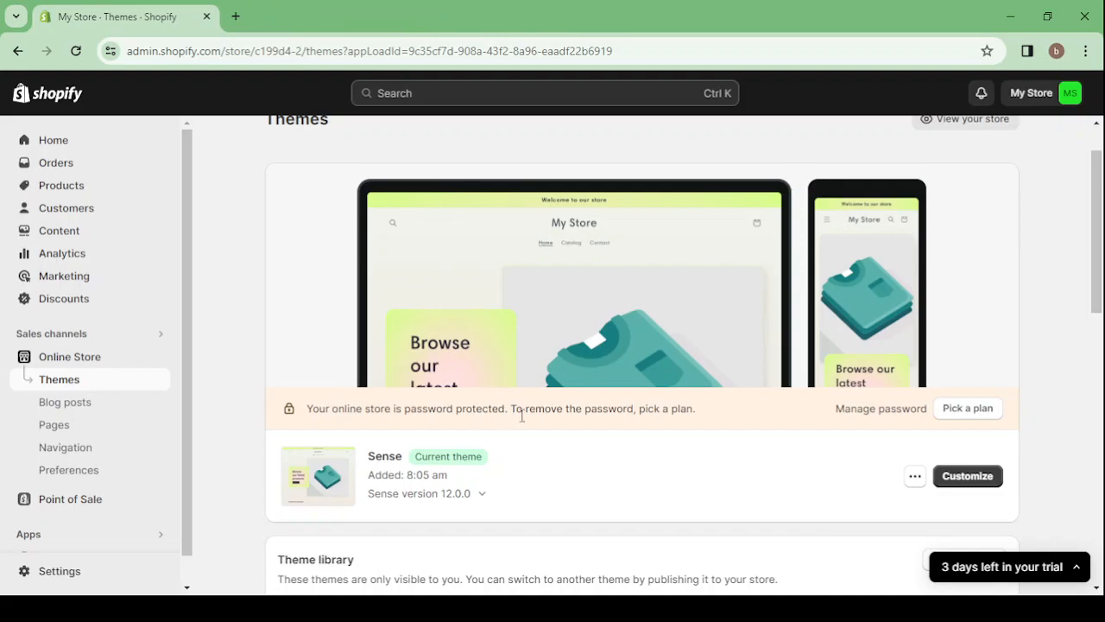
Open the current Sense theme for customization and enable auto-rotate announcements for the announcement bar
left_click(967, 475)
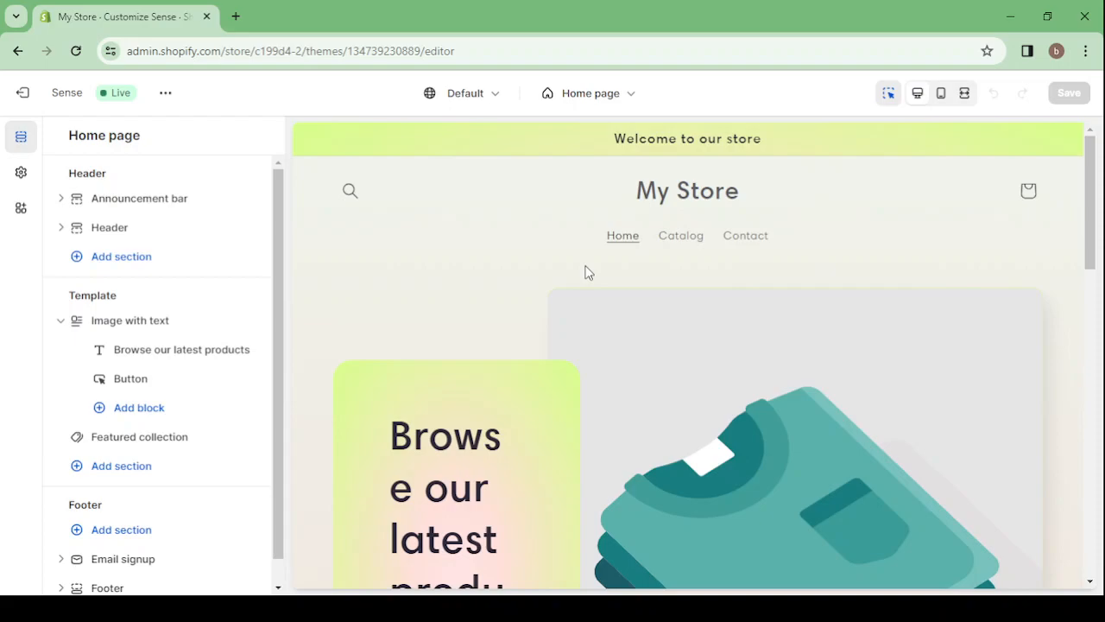
left_click(610, 149)
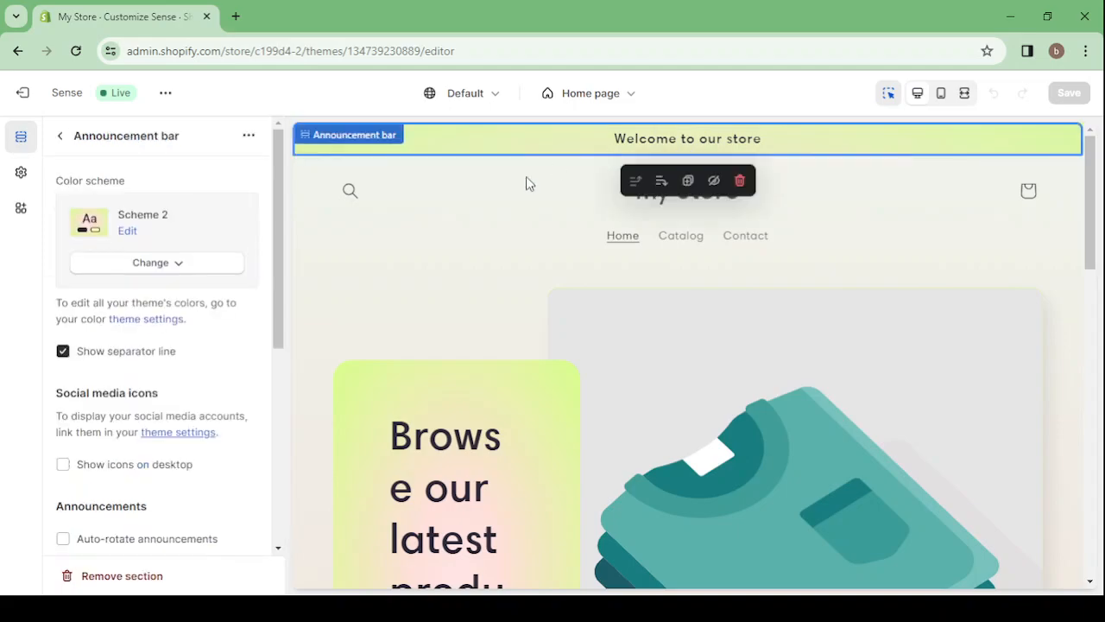
scroll(174, 291, "down", 3)
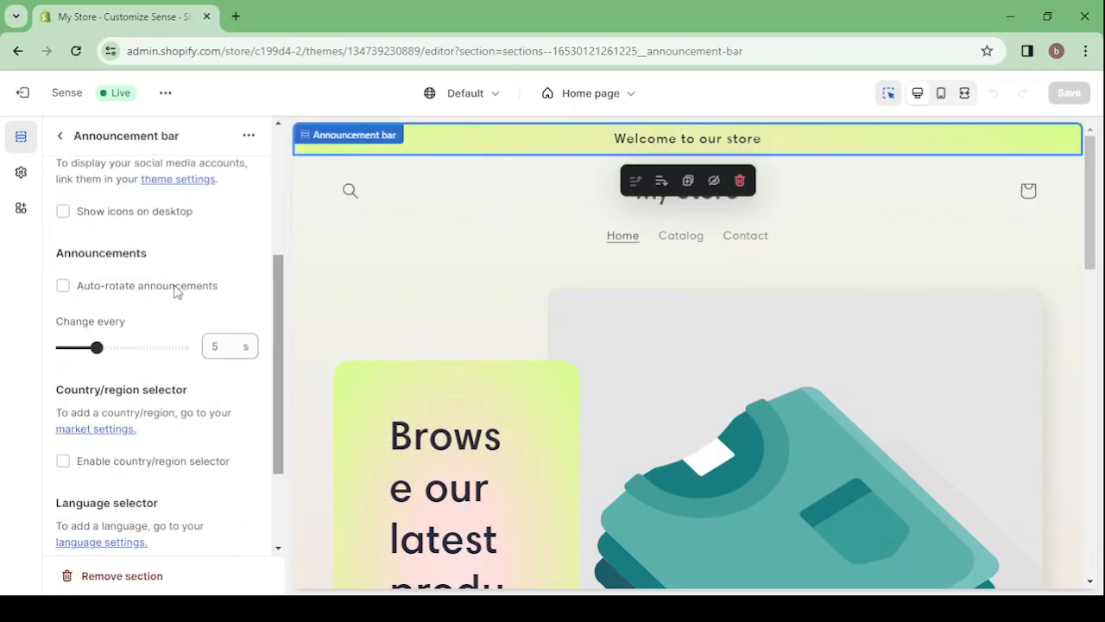
left_click(62, 287)
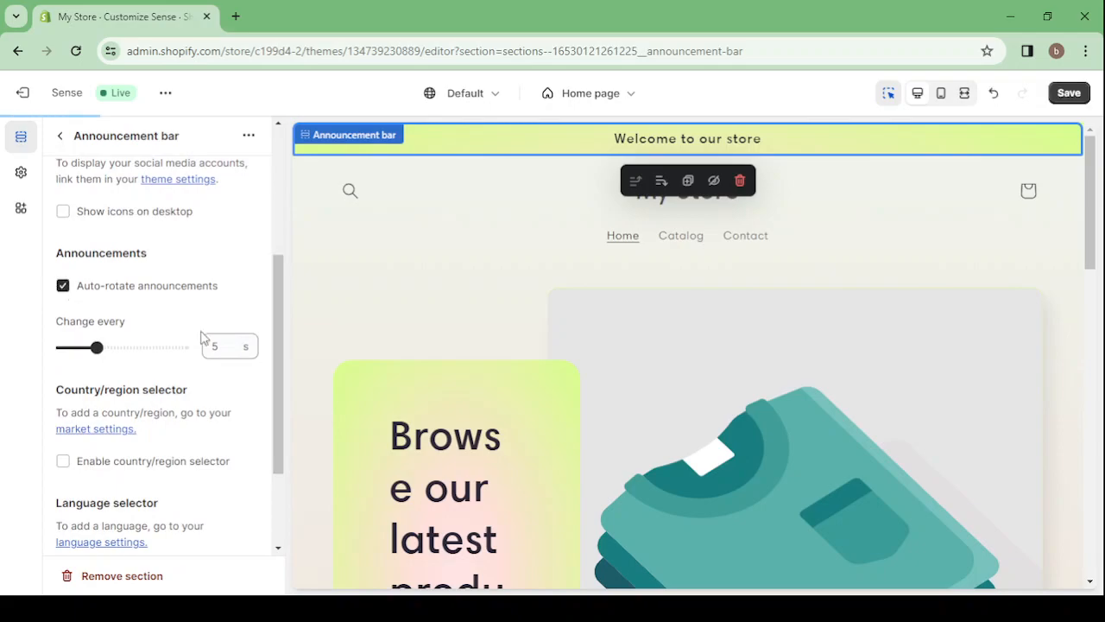
scroll(208, 322, "up", 3)
left_click(61, 136)
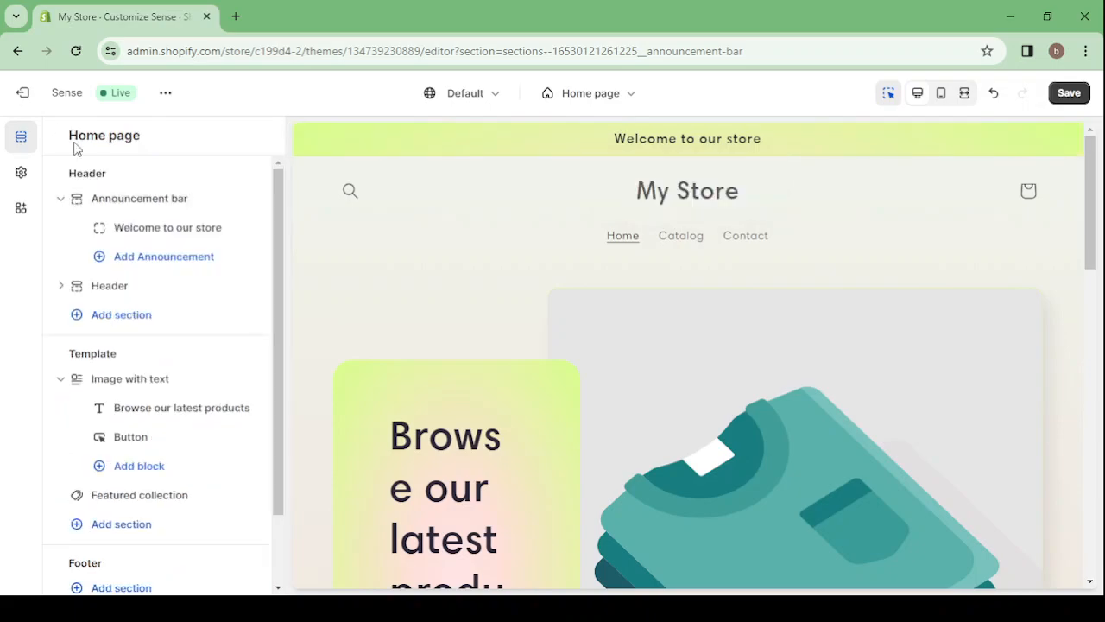
Change the existing announcement's text to "FREE SHIPPING THIS WEEK"
left_click(159, 224)
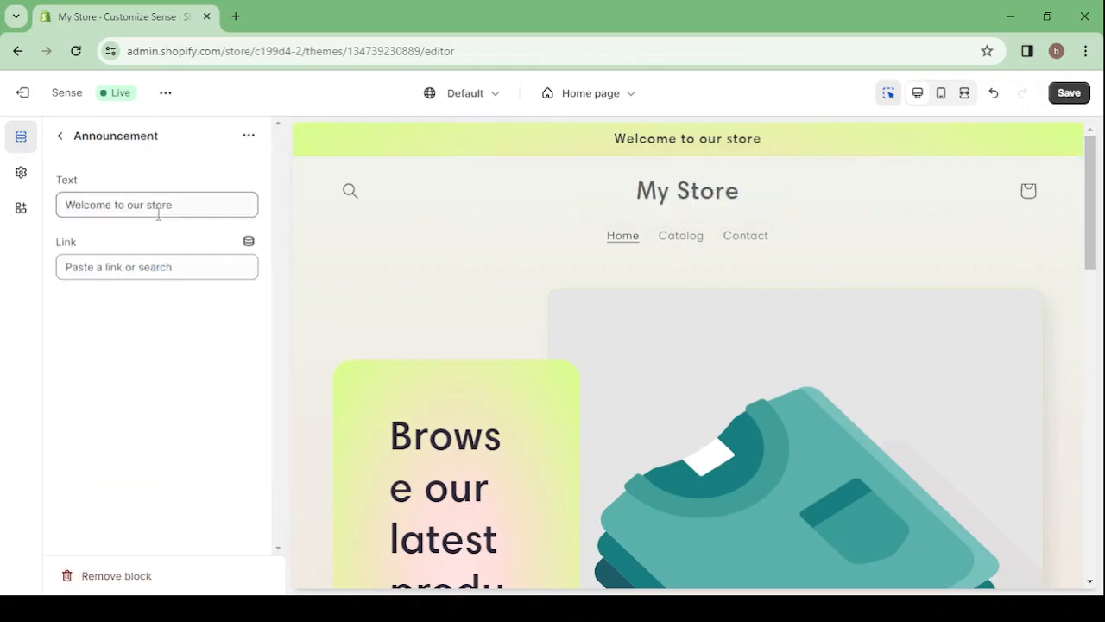
left_click(152, 204)
key("ctrl+a")
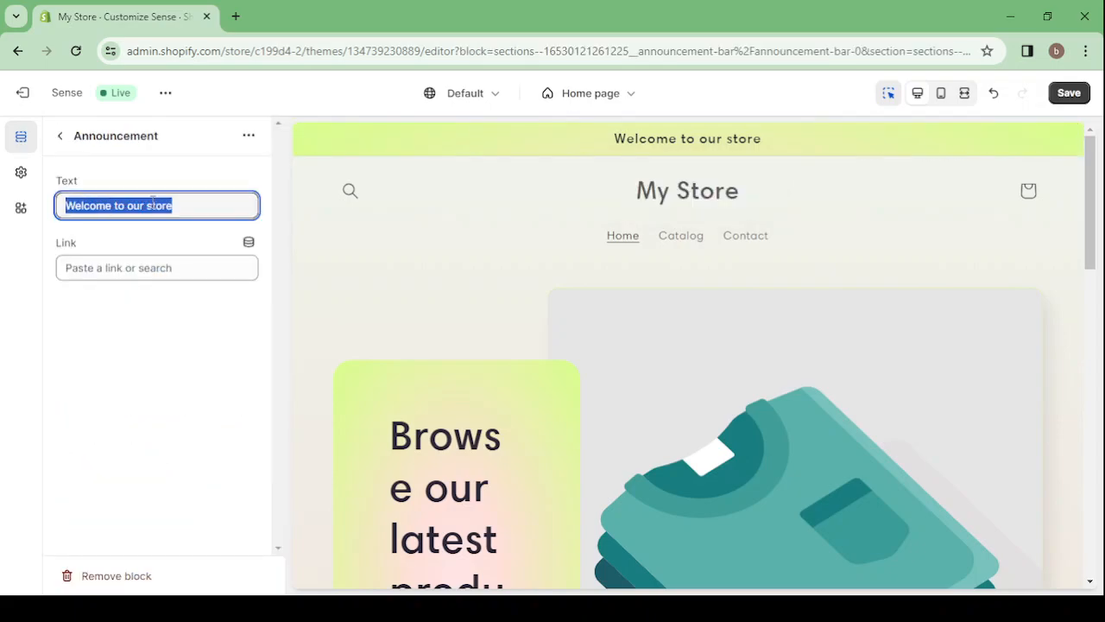
type("FREE SHIPPING THIS")
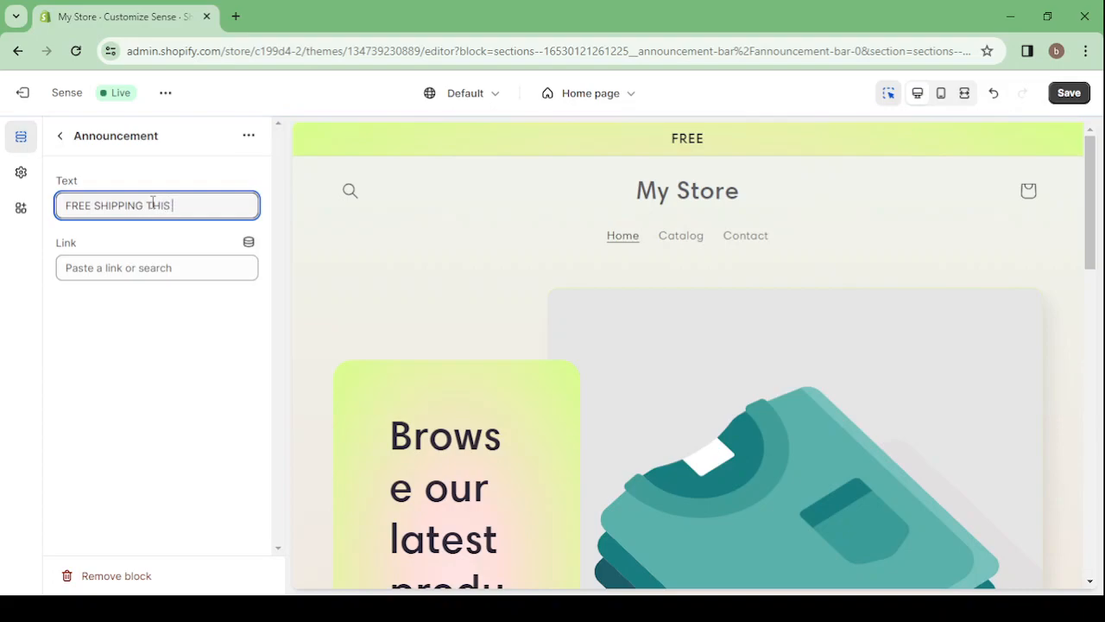
type(" WEEK")
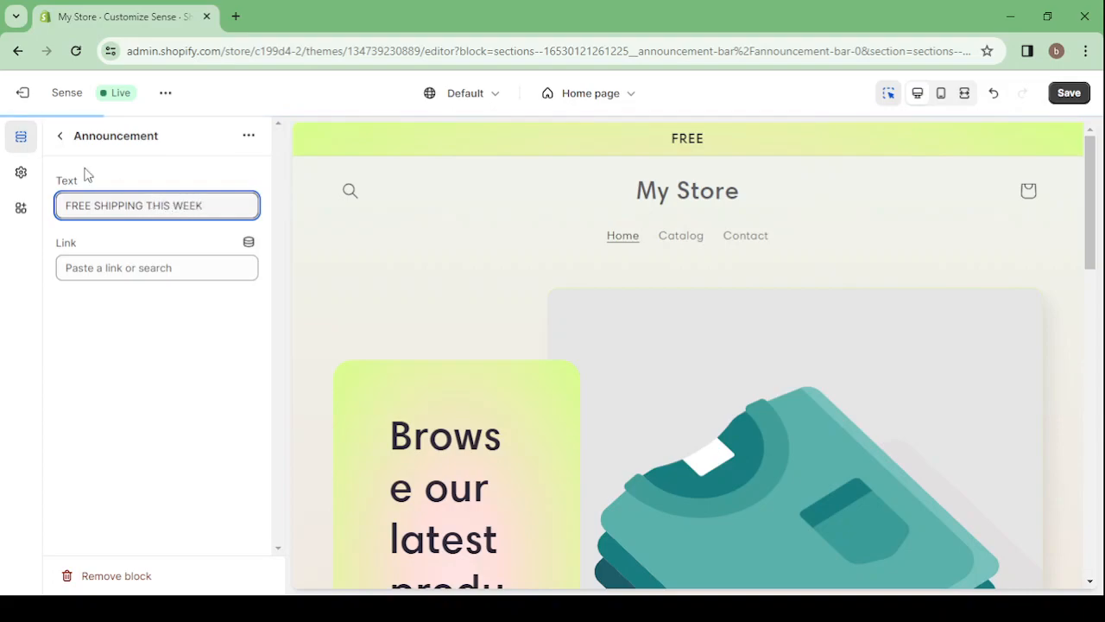
left_click(59, 135)
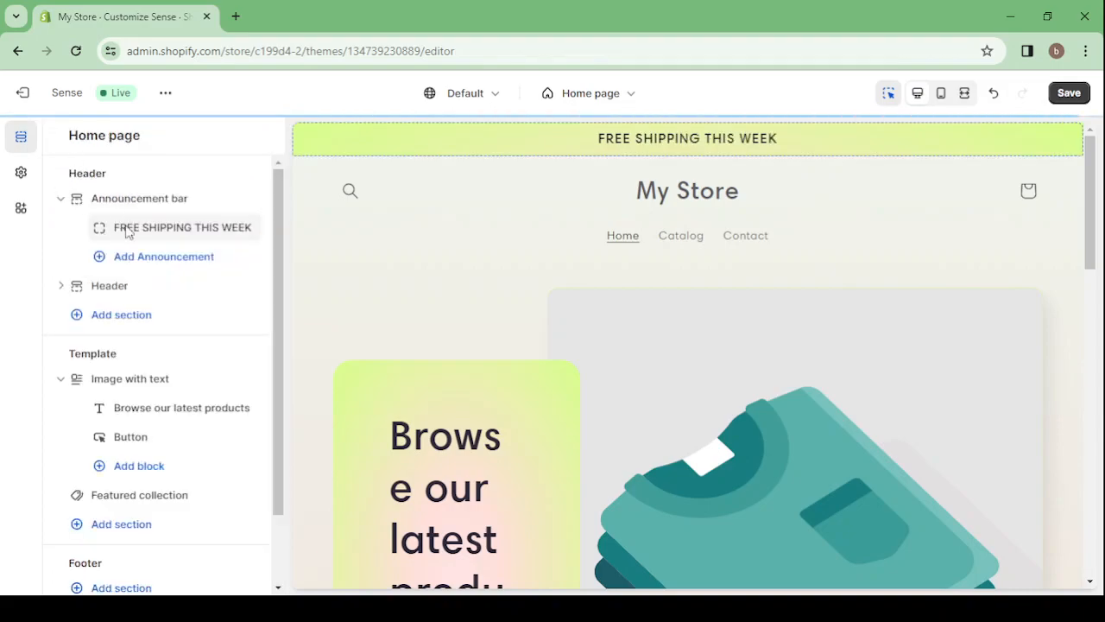
Add a second announcement to the announcement bar with the text "50% OFF TODAY"
left_click(160, 257)
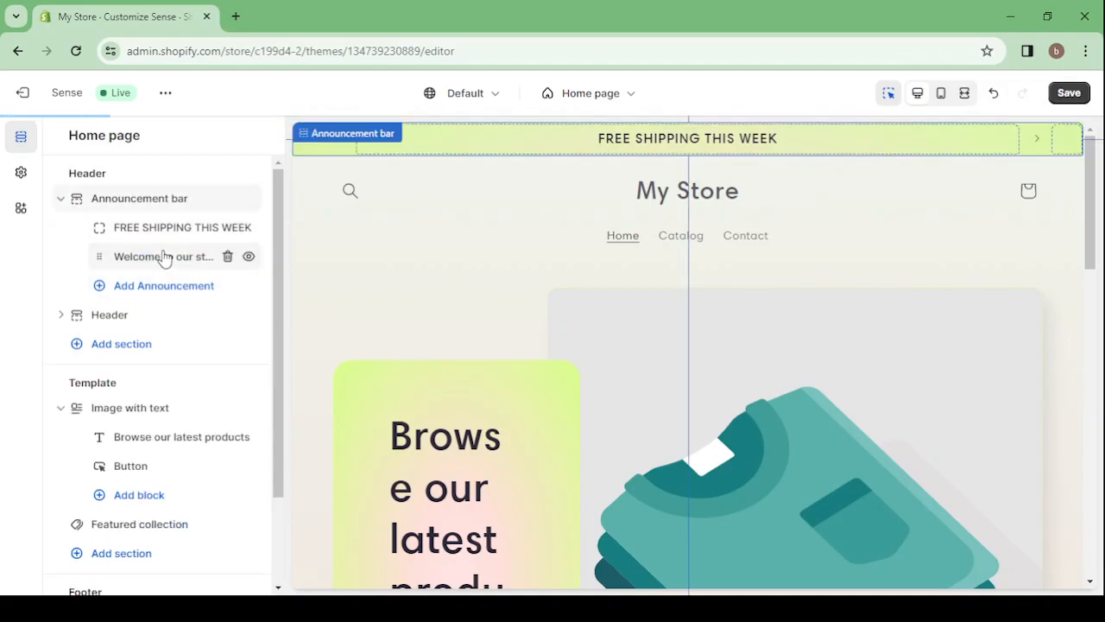
left_click(146, 203)
key("ctrl+a")
type("50")
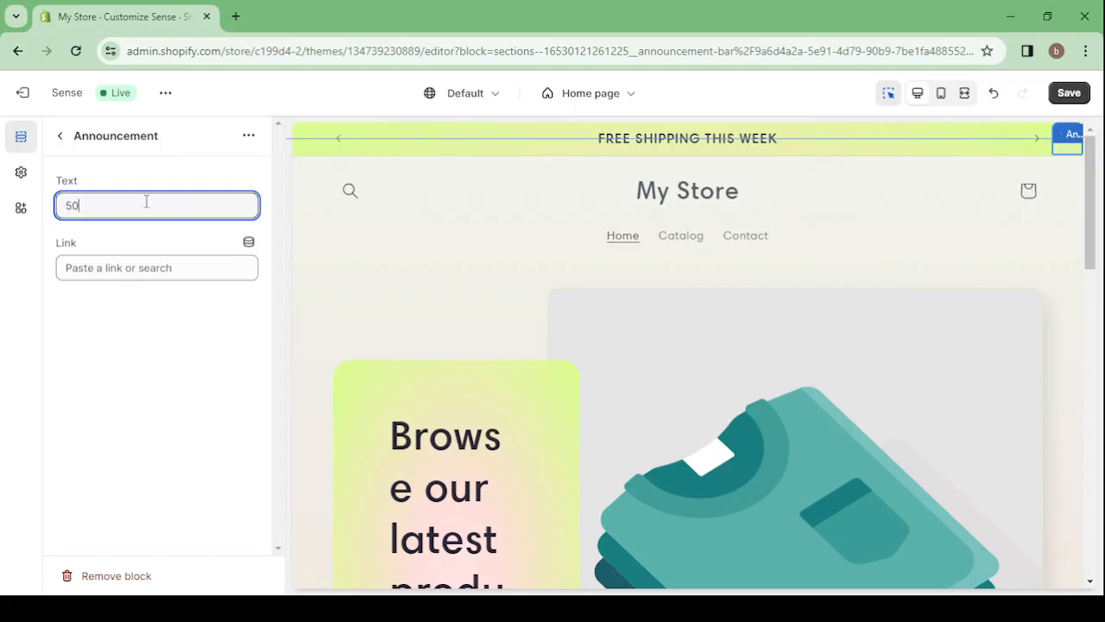
type("% OFF")
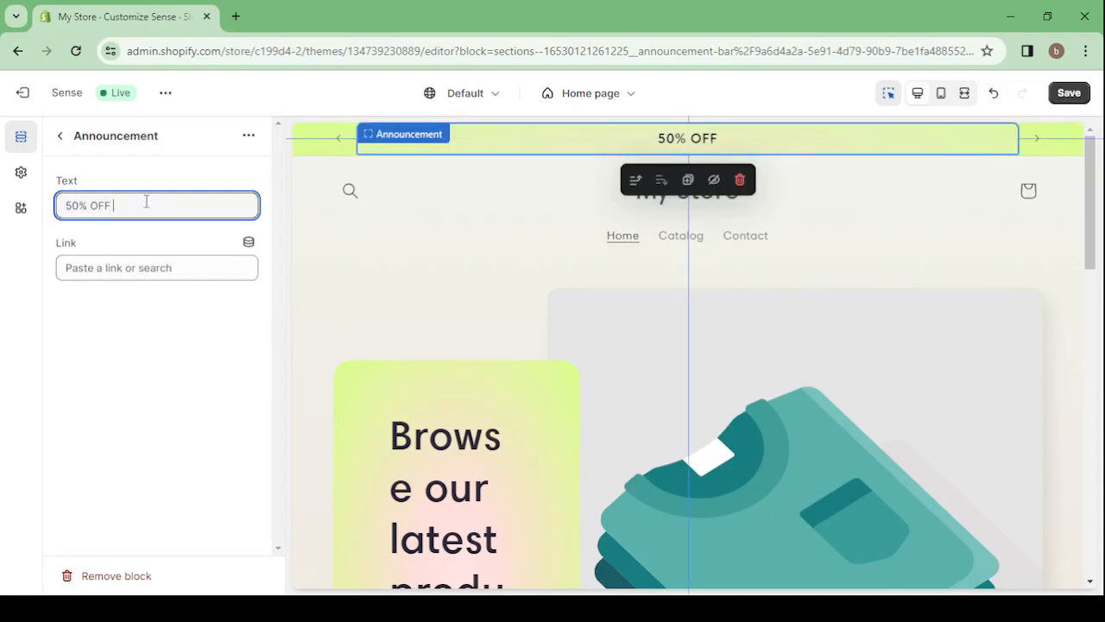
type(" TODAY")
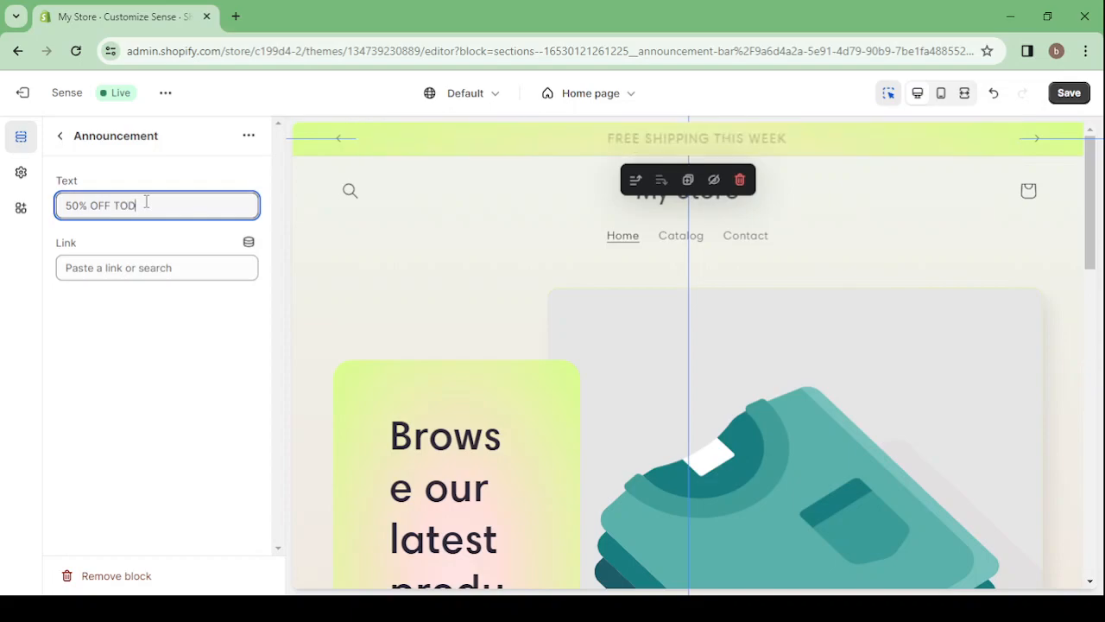
left_click(57, 136)
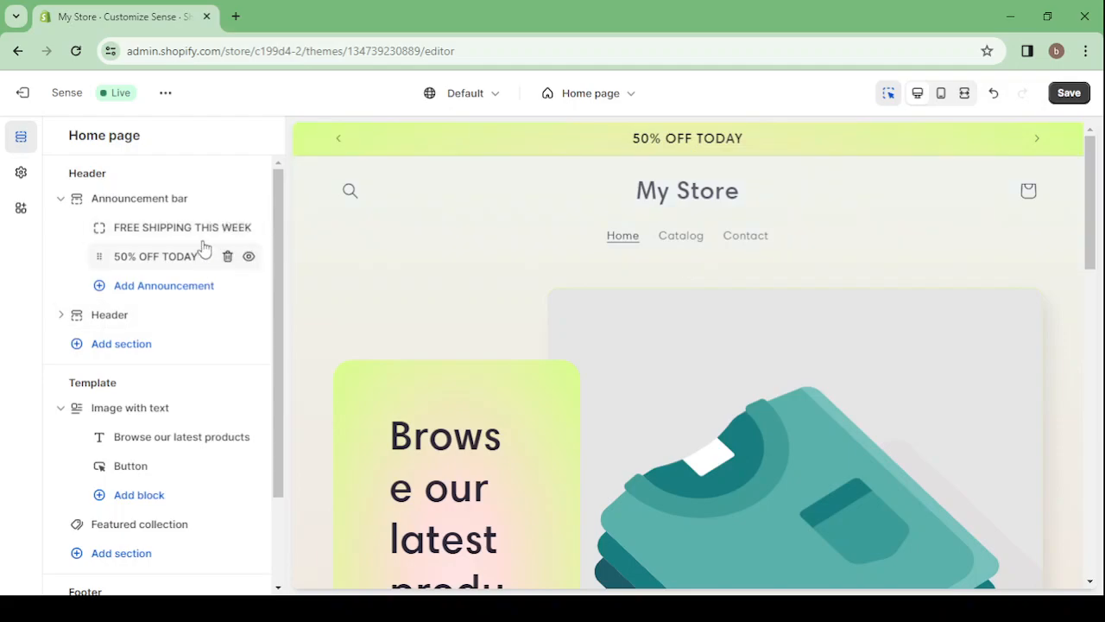
Review the announcement bar's color scheme, social media icon and rotation settings, and return to the home page sections
left_click(155, 207)
scroll(171, 353, "down", 3)
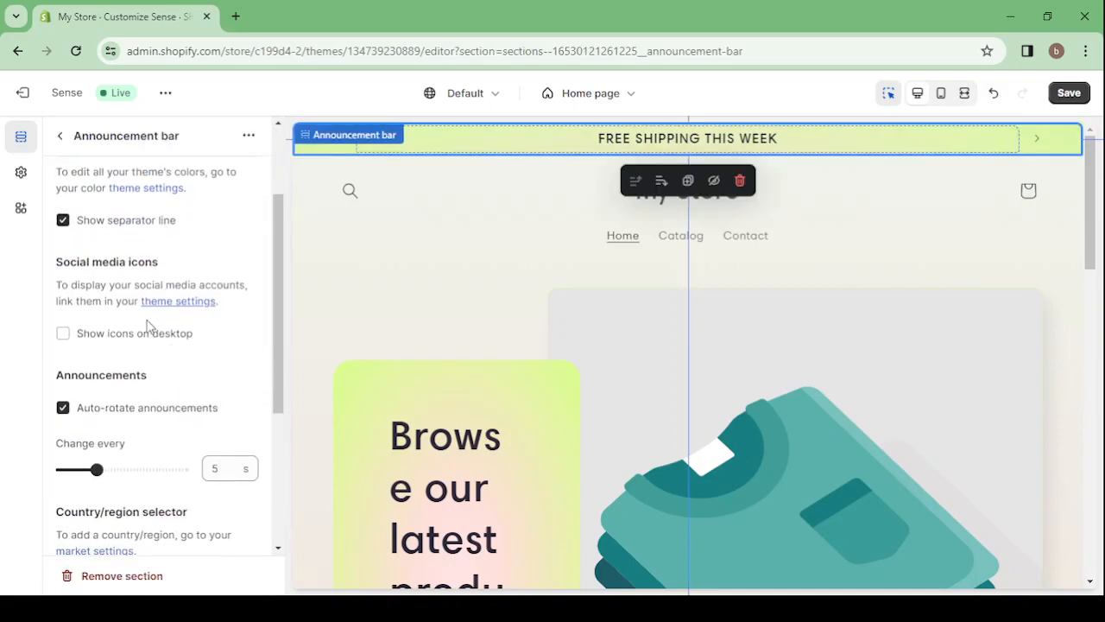
scroll(147, 327, "up", 2)
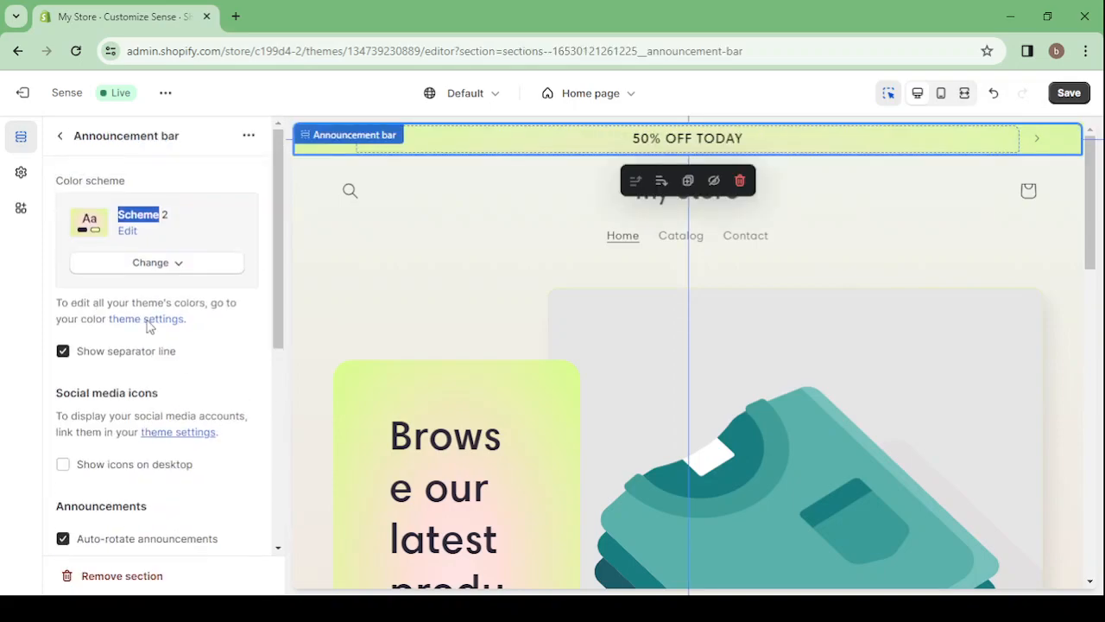
left_click(62, 140)
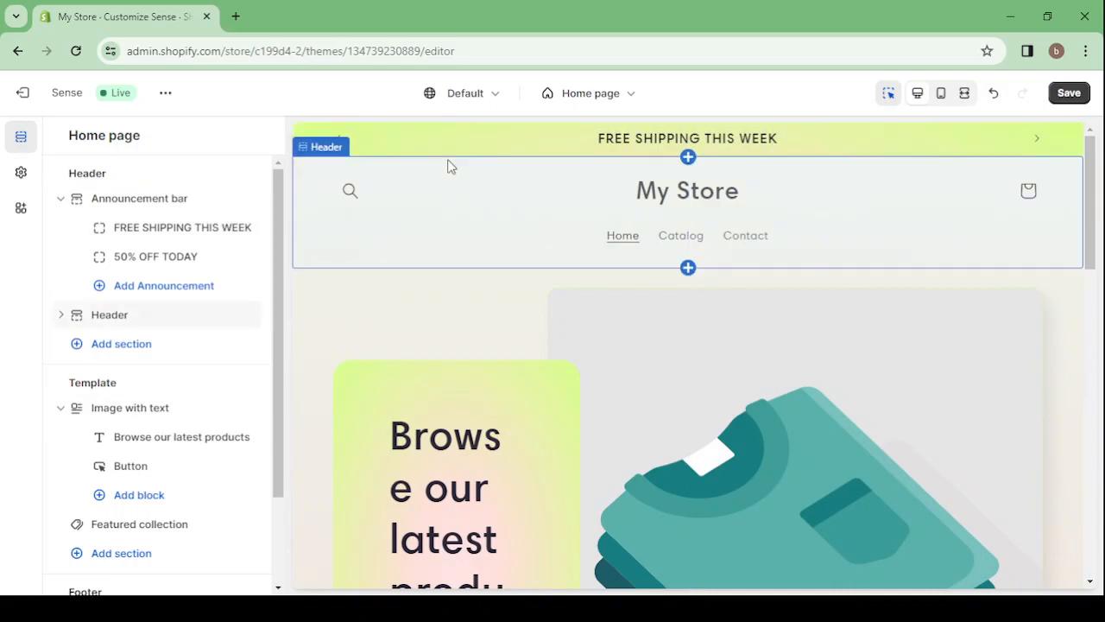
Set the header's desktop logo position to Middle left
left_click(516, 215)
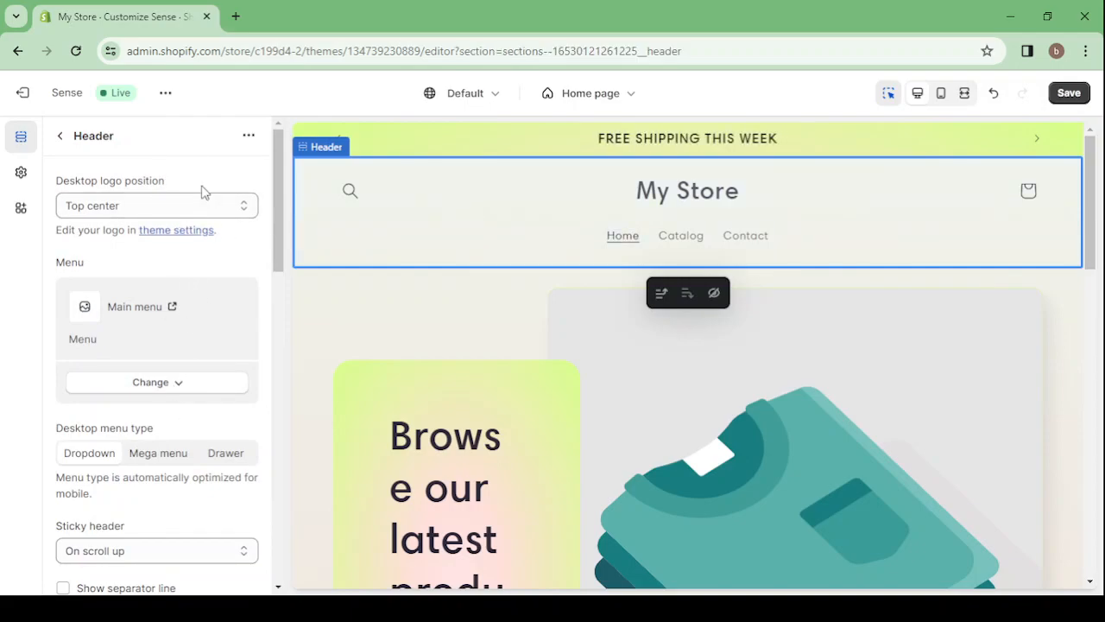
left_click(169, 203)
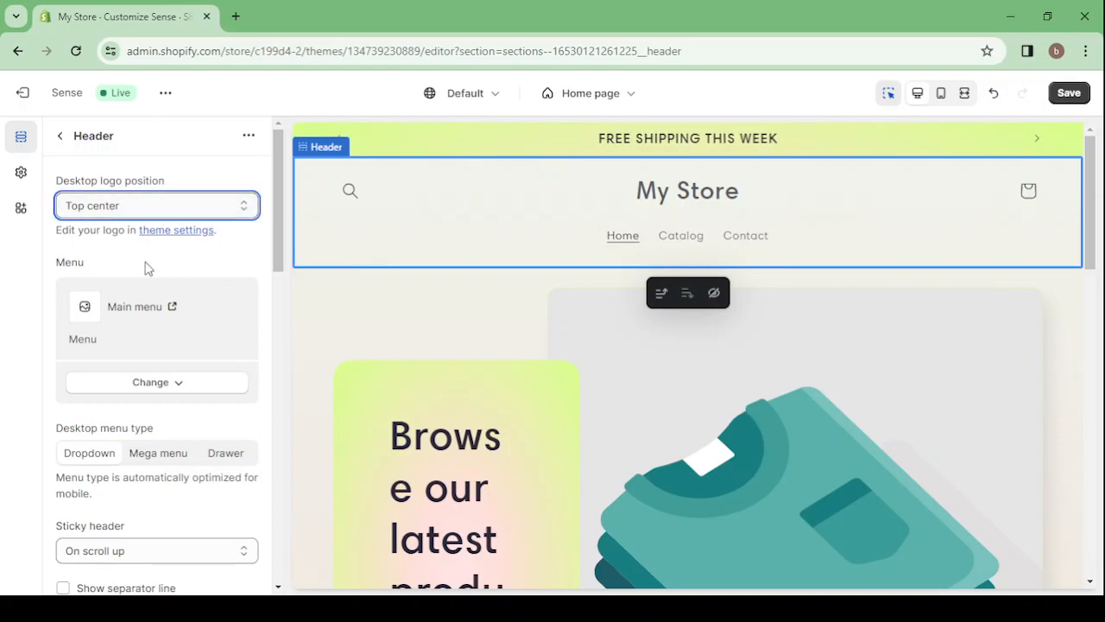
key("Down")
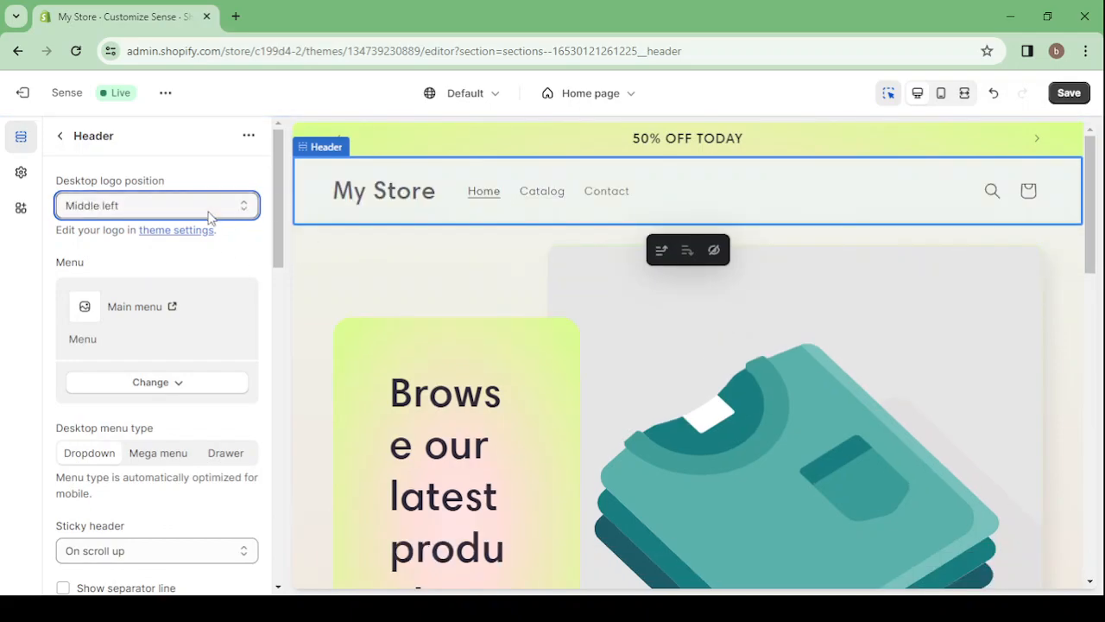
Open the free image library for the logo in the theme settings and browse its image categories
left_click(22, 176)
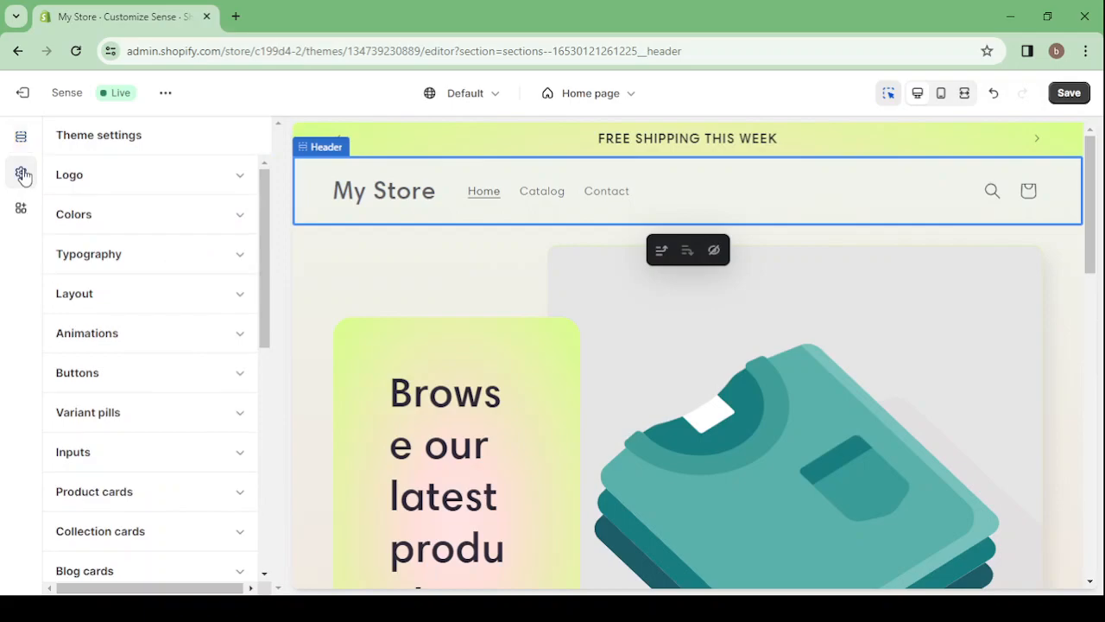
left_click(173, 192)
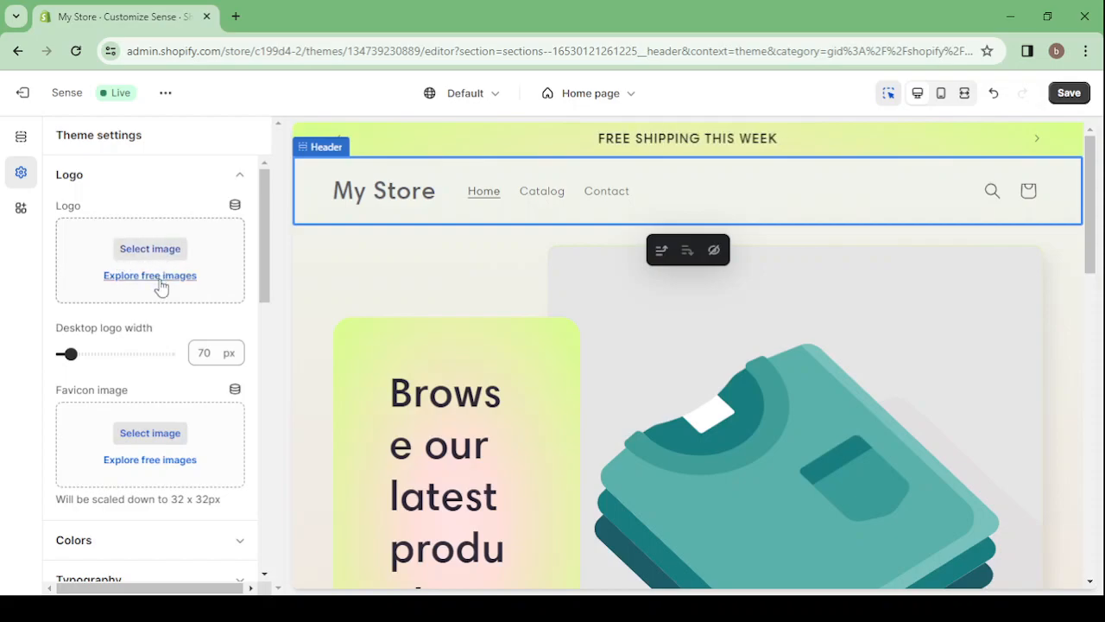
left_click(161, 287)
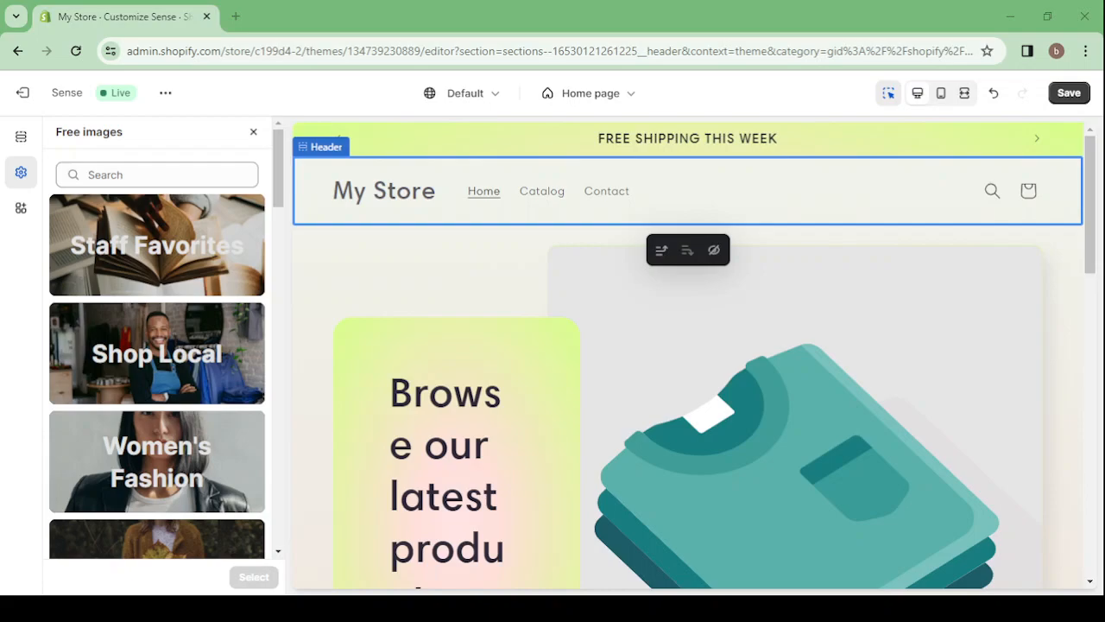
scroll(186, 412, "down", 5)
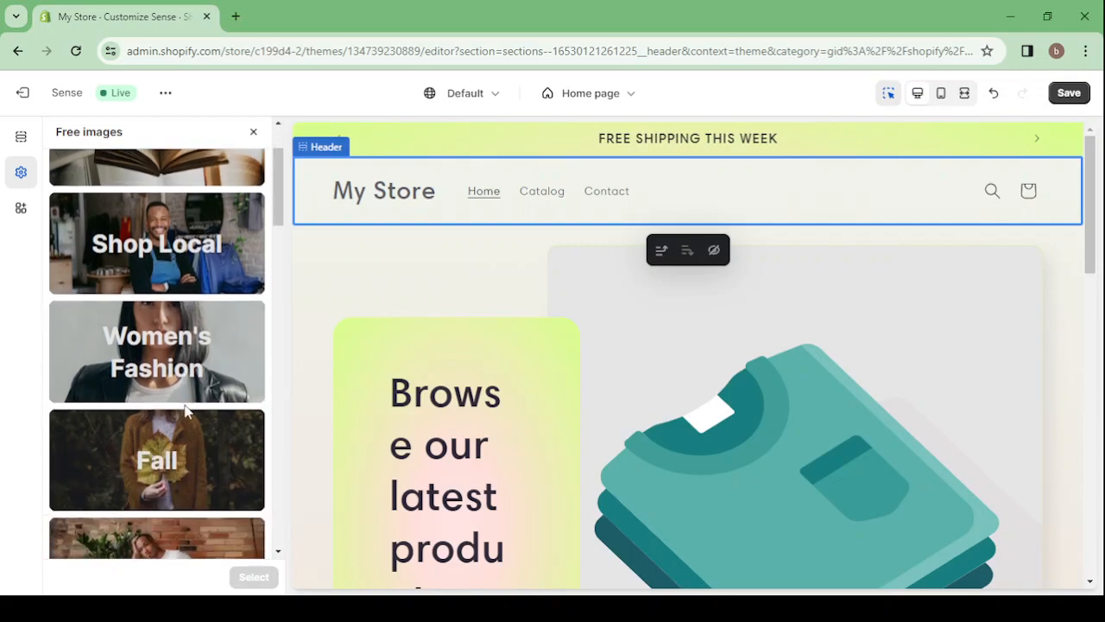
scroll(183, 411, "down", 8)
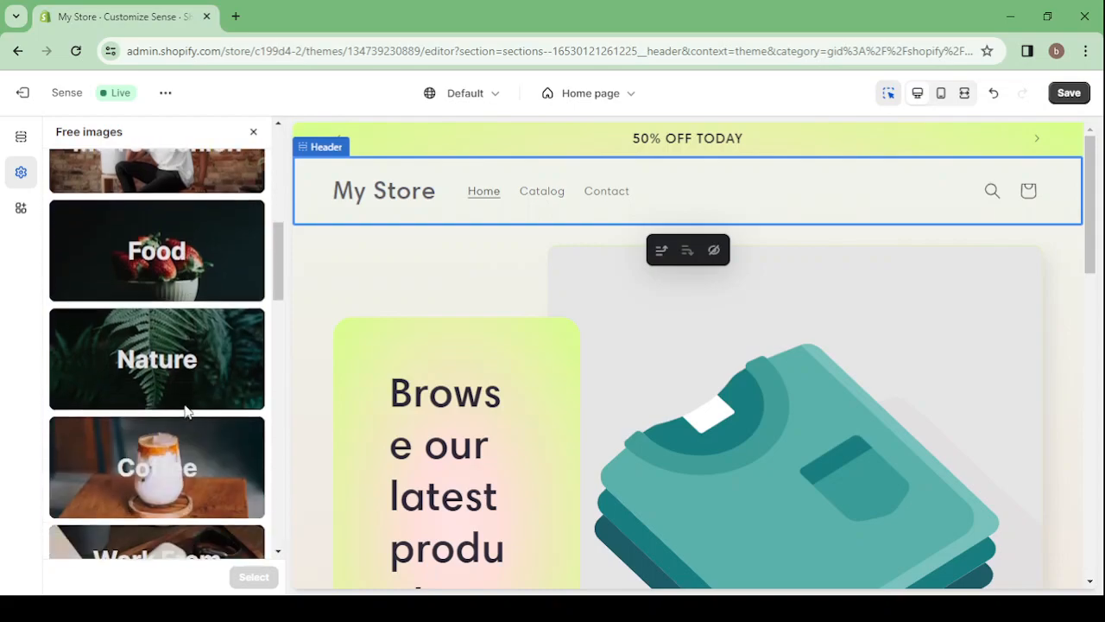
scroll(184, 404, "down", 3)
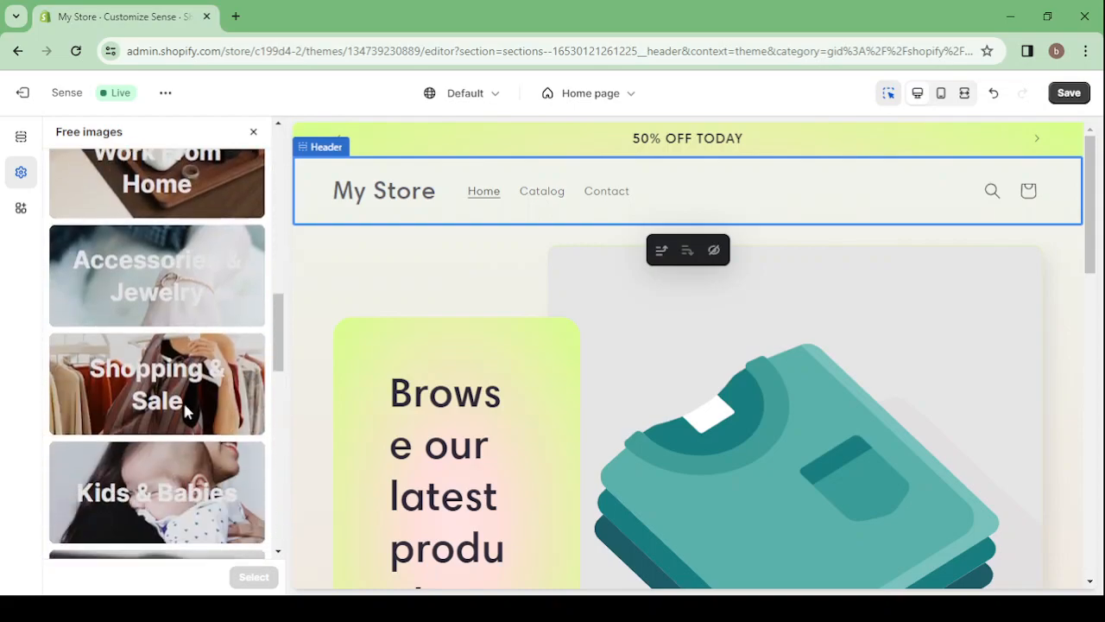
scroll(184, 409, "down", 5)
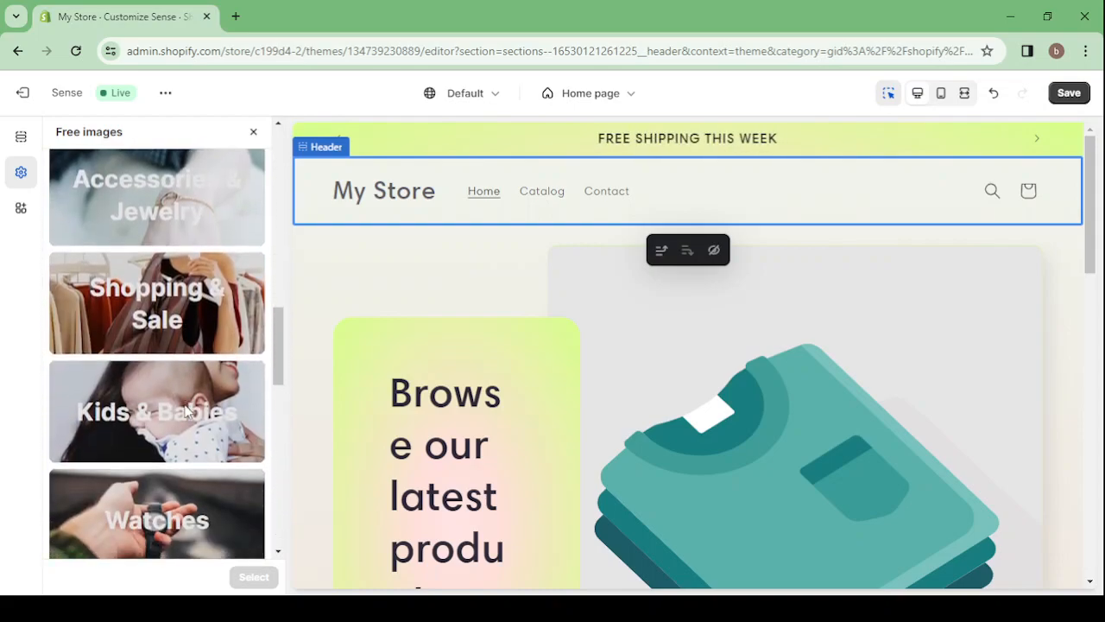
scroll(184, 411, "down", 8)
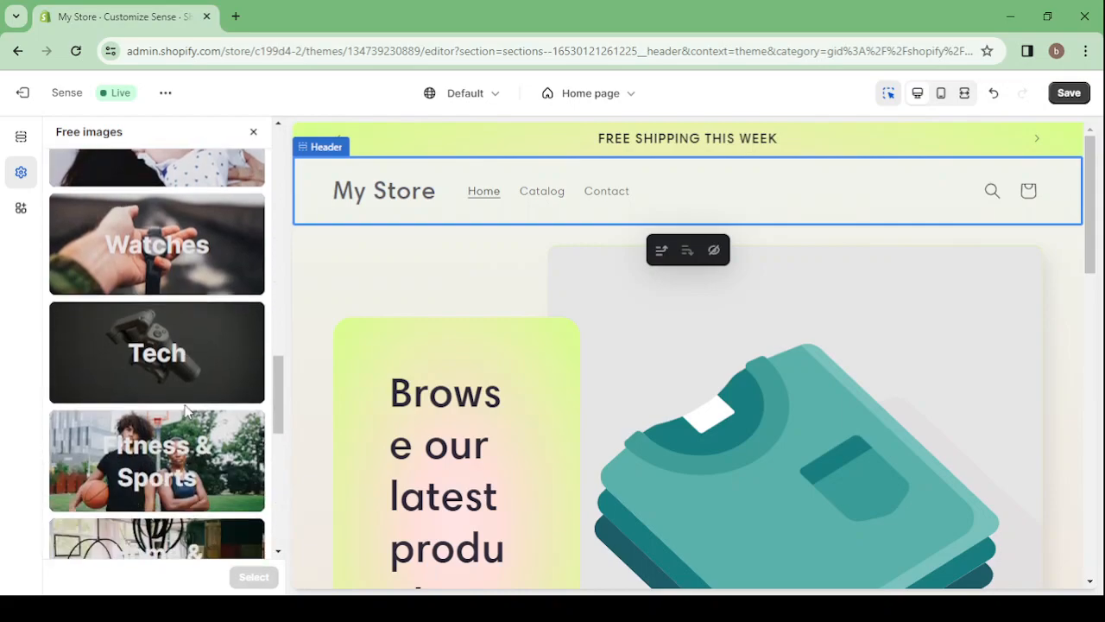
scroll(185, 413, "down", 6)
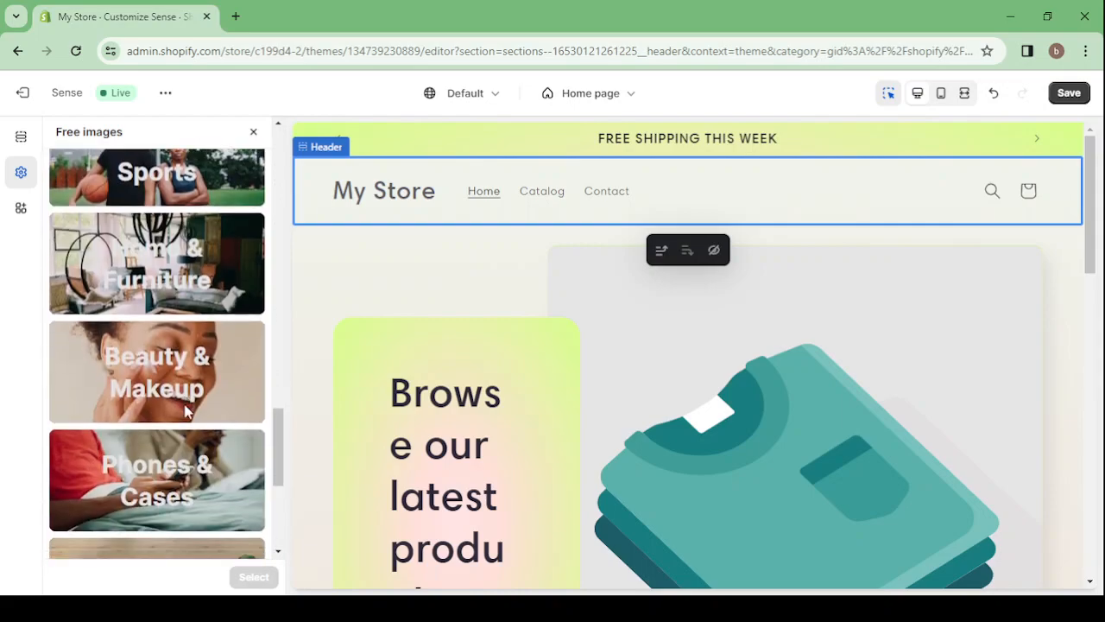
scroll(185, 413, "up", 7)
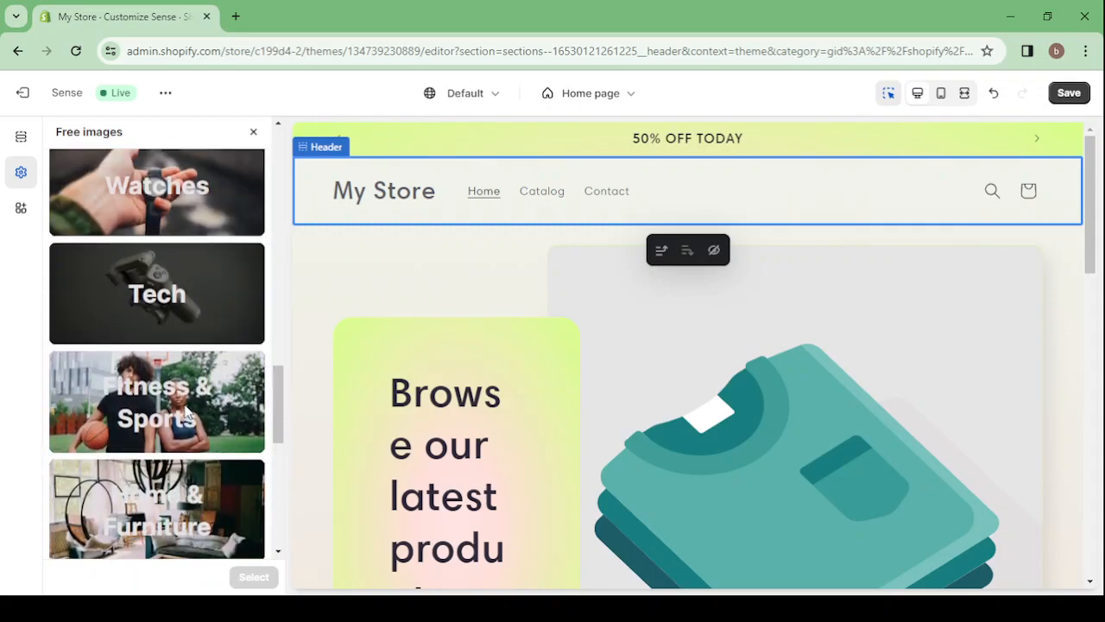
Use the legs-running-on-track image from the Fitness & Sports category as the store logo
left_click(129, 395)
scroll(166, 278, "up", 3)
scroll(160, 275, "up", 4)
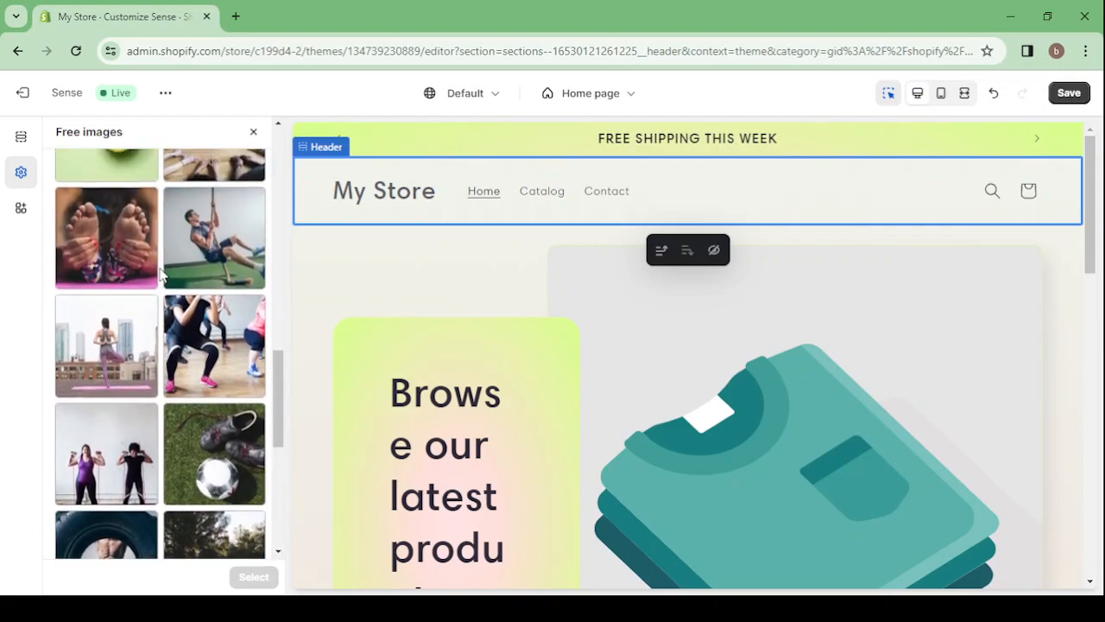
scroll(161, 275, "up", 5)
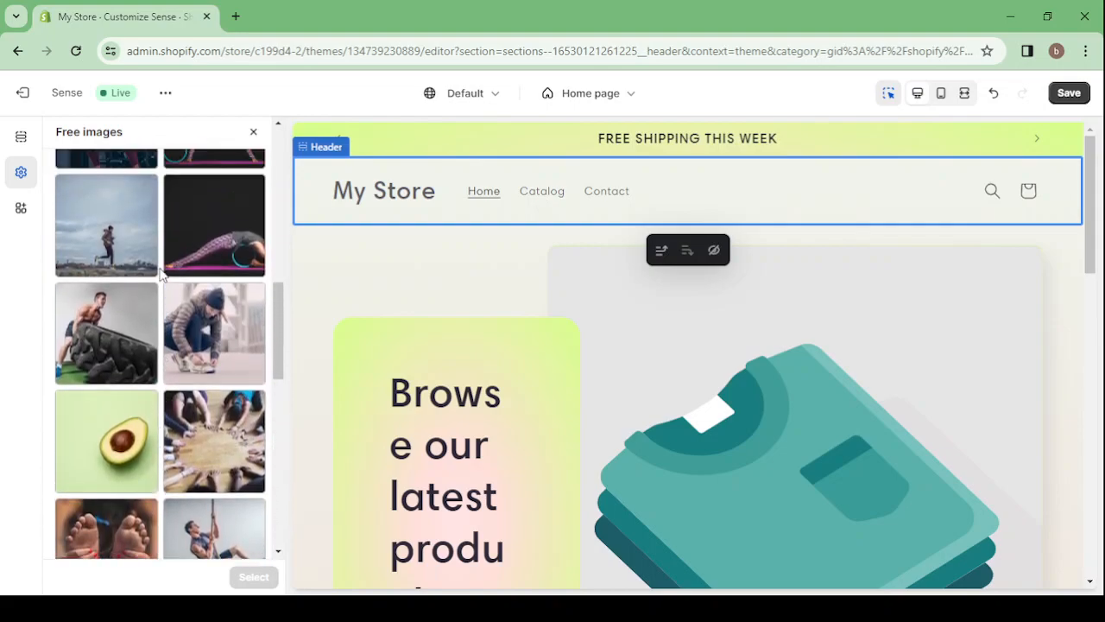
scroll(160, 274, "up", 5)
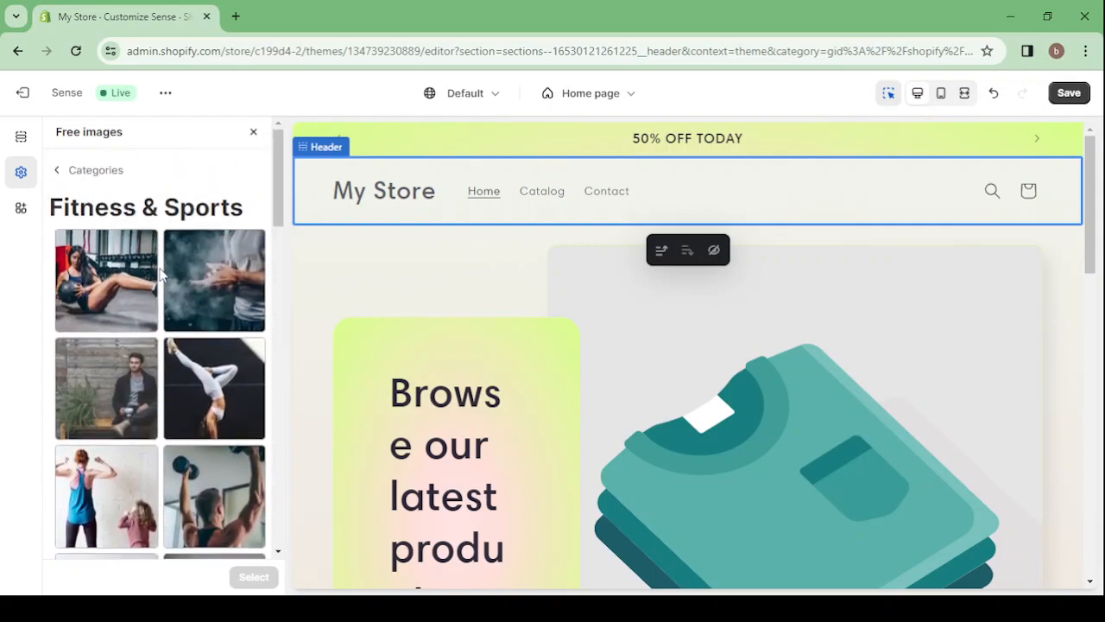
scroll(160, 275, "down", 8)
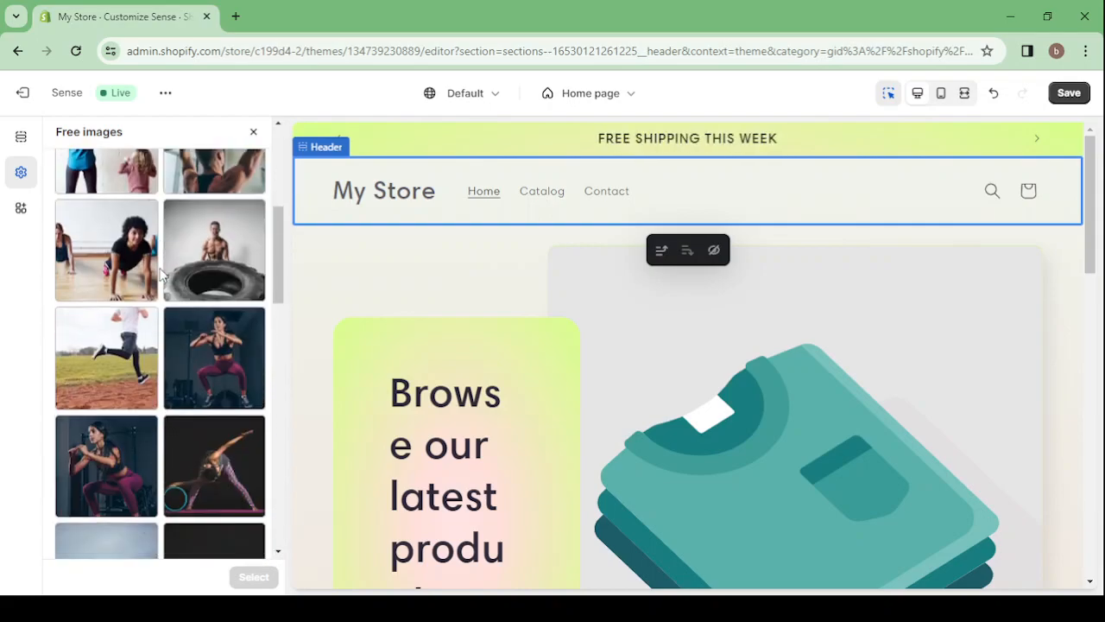
left_click(119, 261)
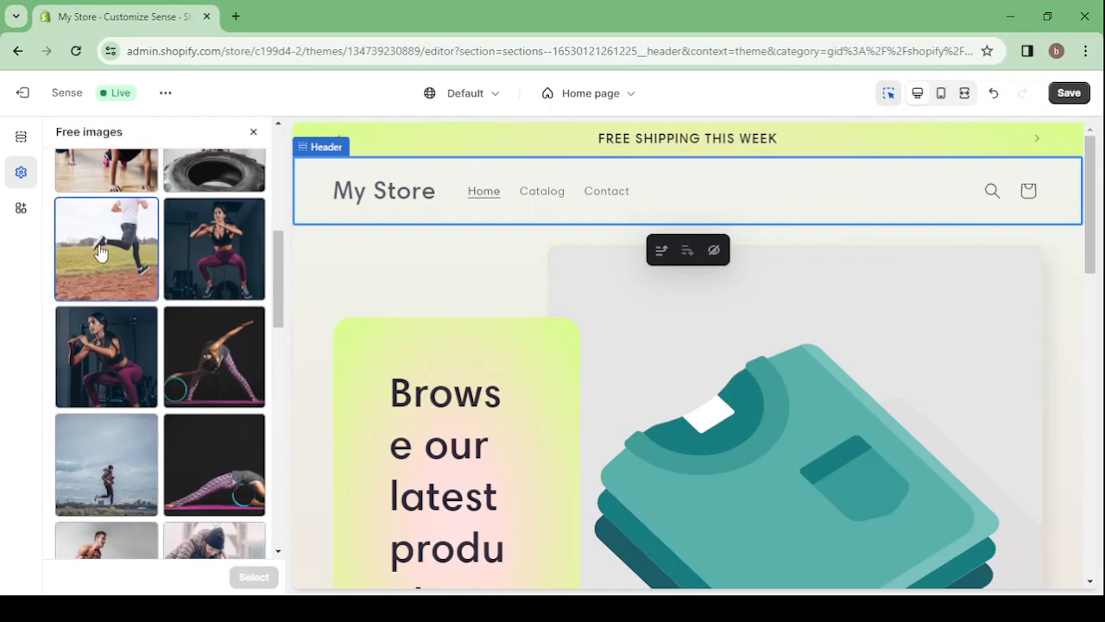
scroll(218, 375, "down", 10)
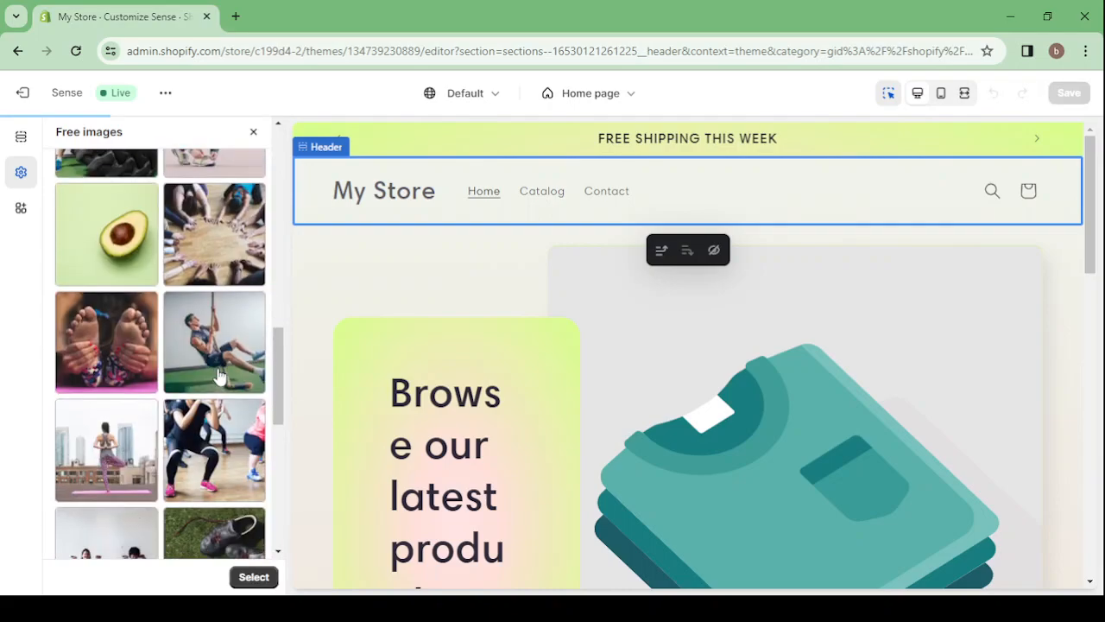
scroll(219, 376, "up", 4)
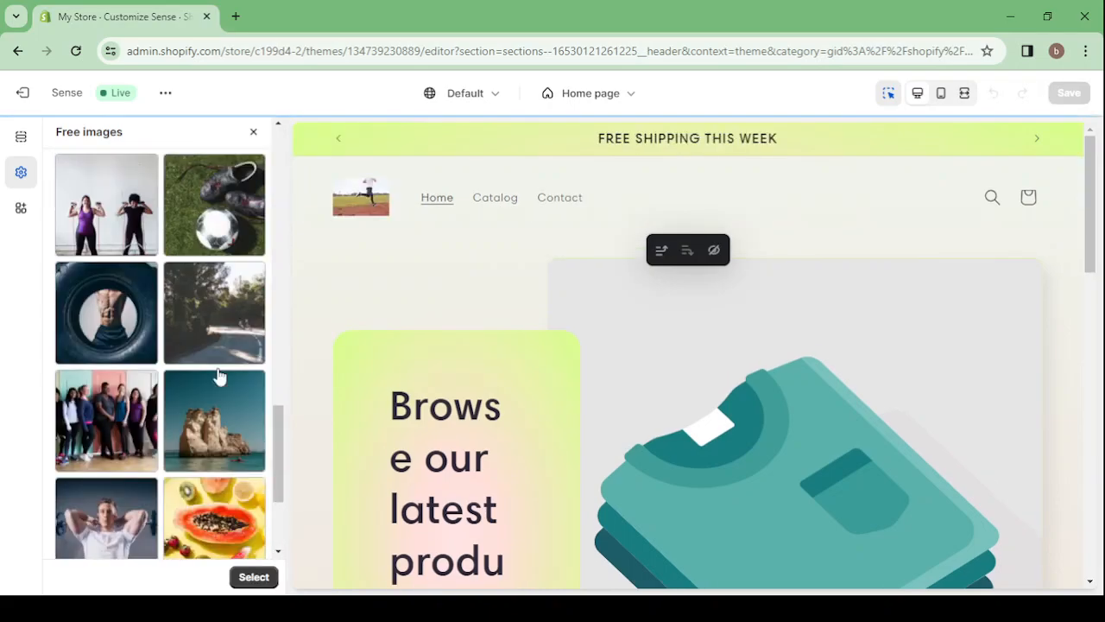
left_click(244, 577)
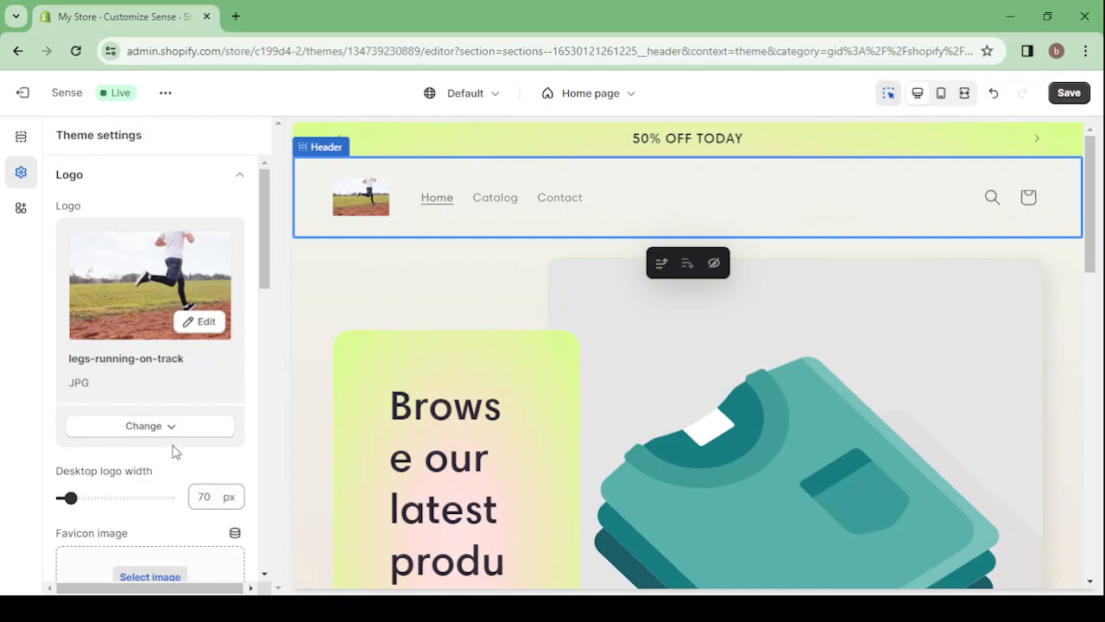
Set the desktop logo width to 110 px and look over the remaining theme settings and the home page preview
scroll(175, 453, "down", 1)
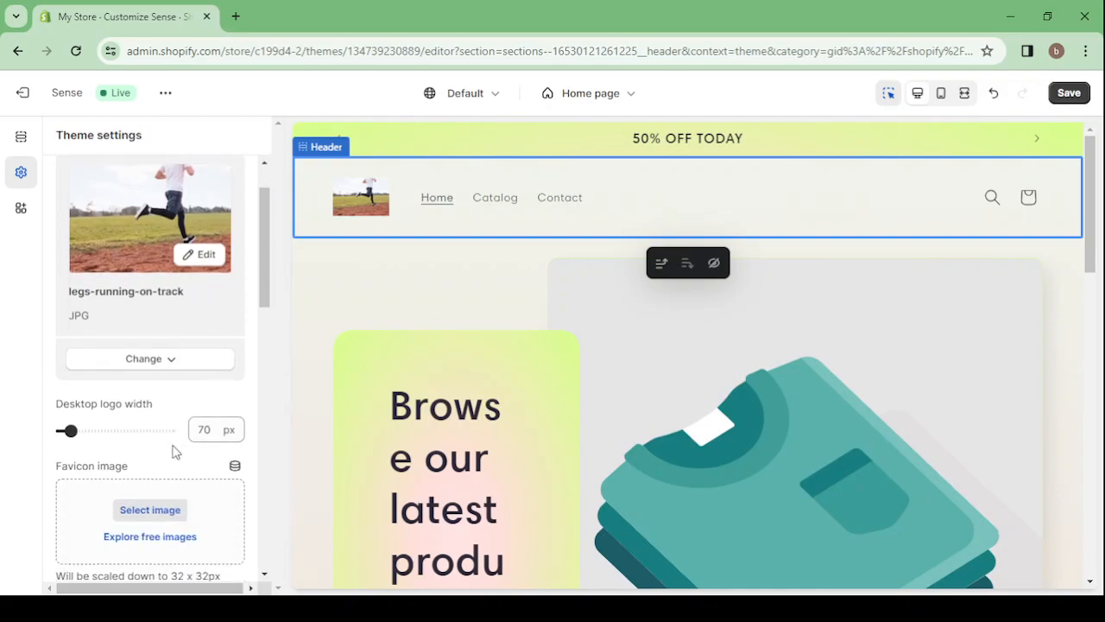
left_click(89, 429)
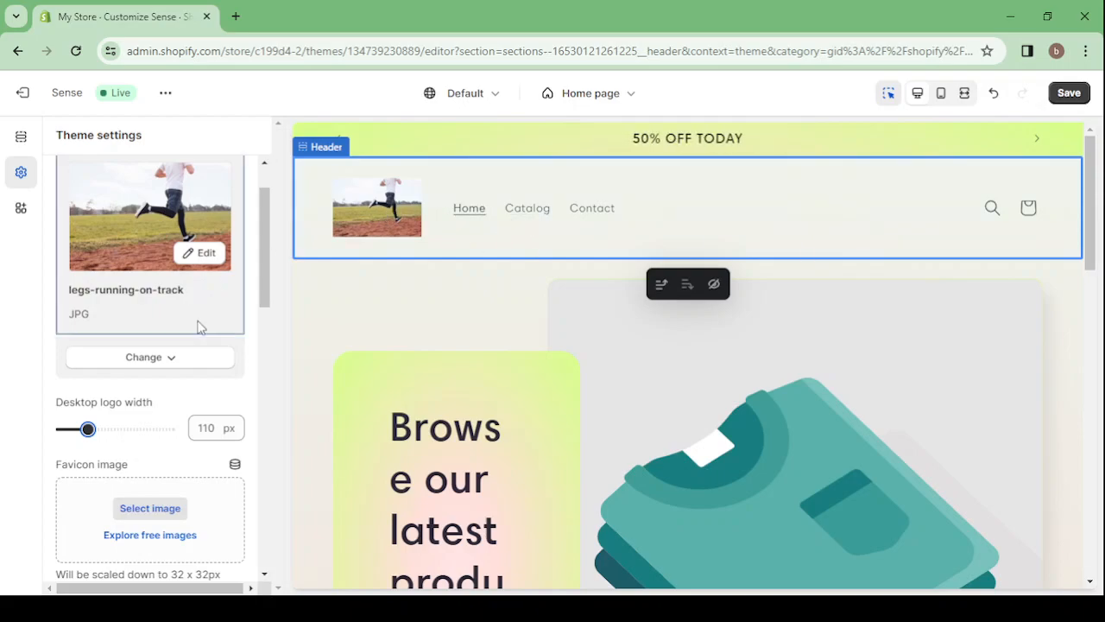
scroll(198, 326, "down", 5)
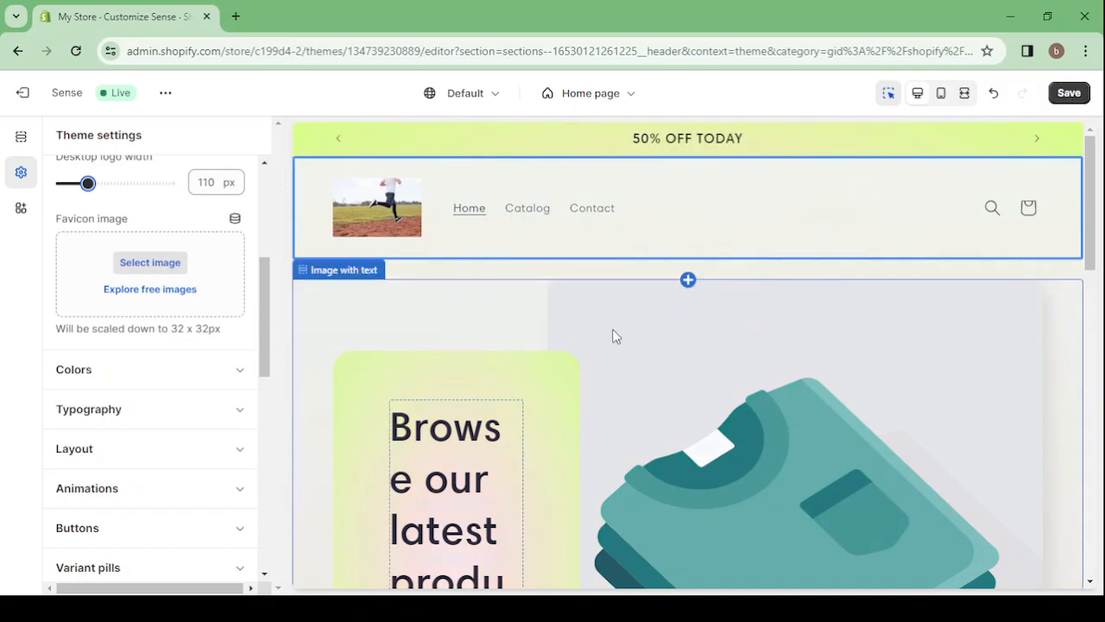
scroll(614, 336, "down", 2)
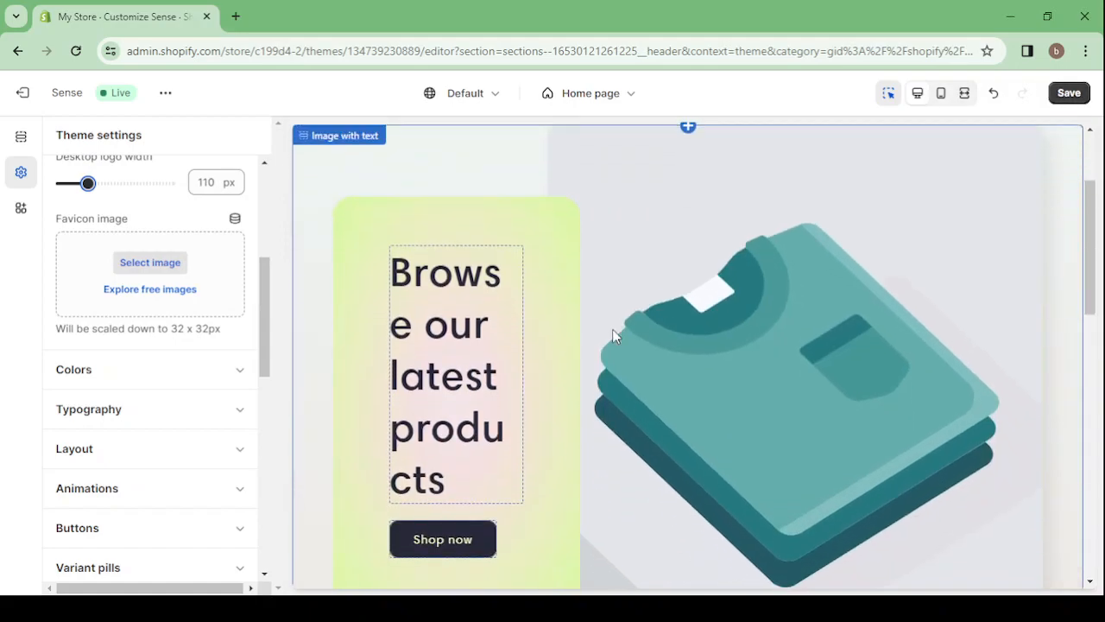